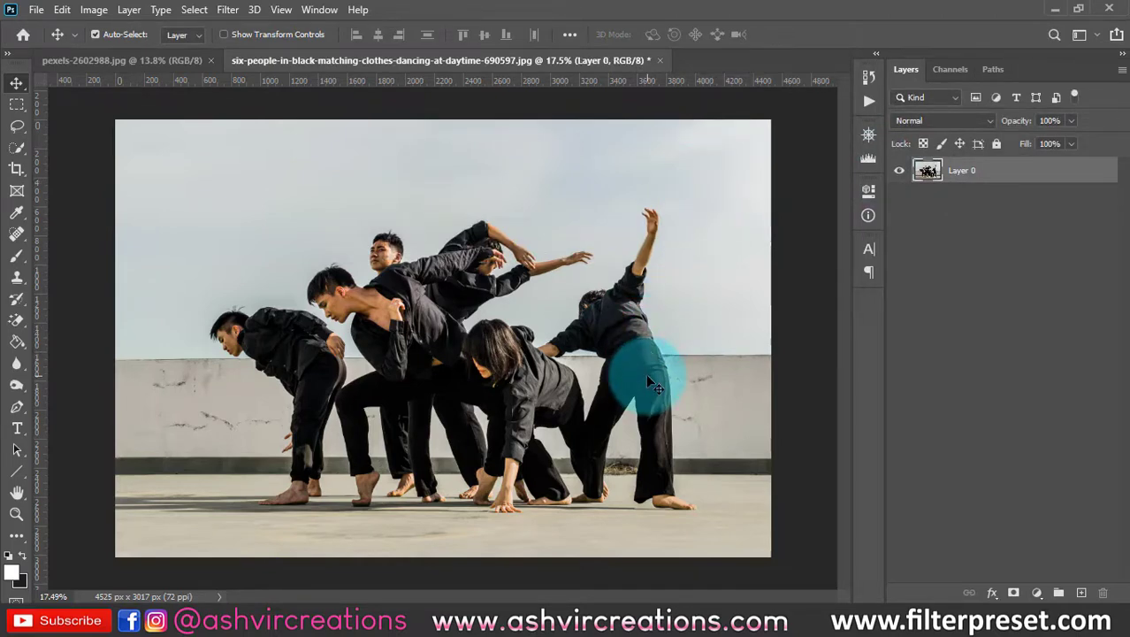
- Duplicate Layer 0, keeping the default name Layer 0 copy
scroll(544, 358, up, 1)
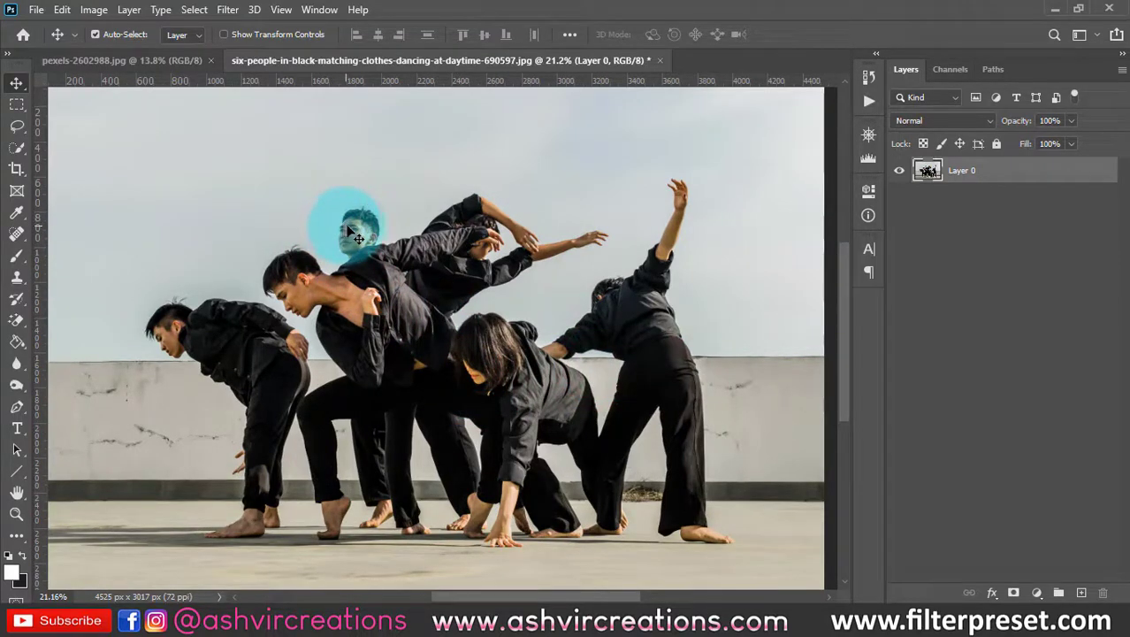
right_click(990, 172)
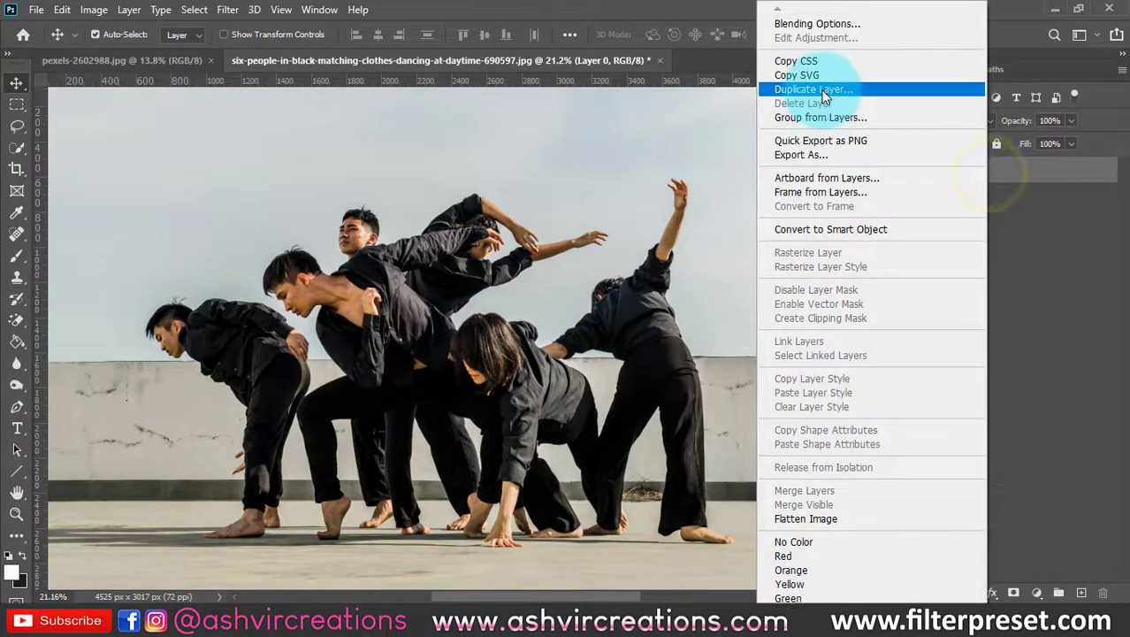
click(814, 89)
click(708, 155)
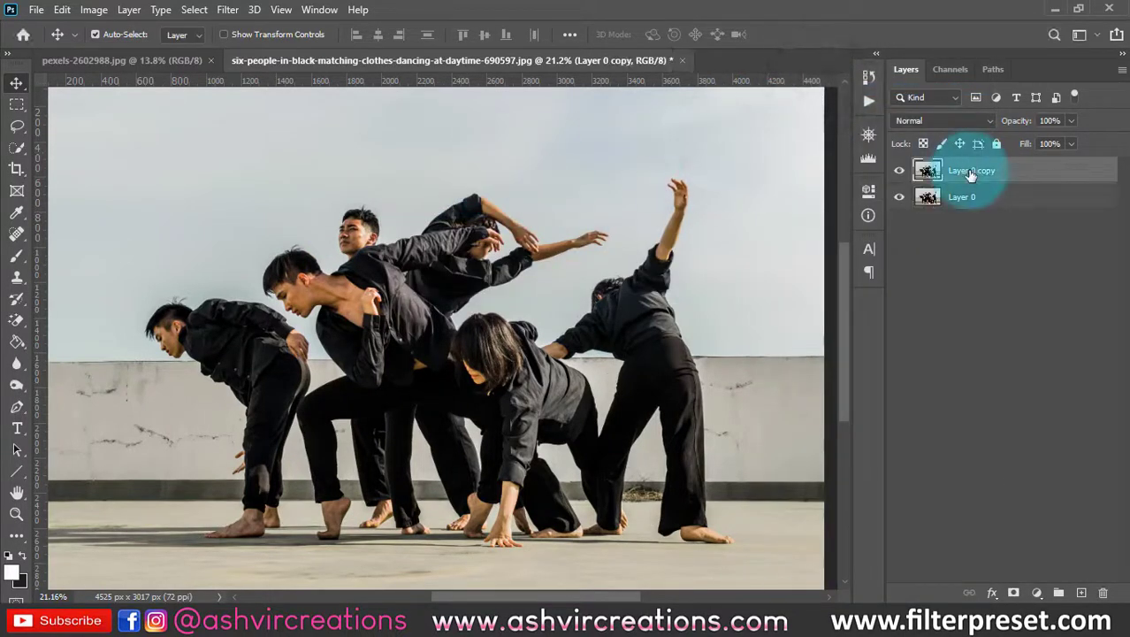
- Open the Liquify filter on the duplicated layer and frame the dancers' heads
click(228, 10)
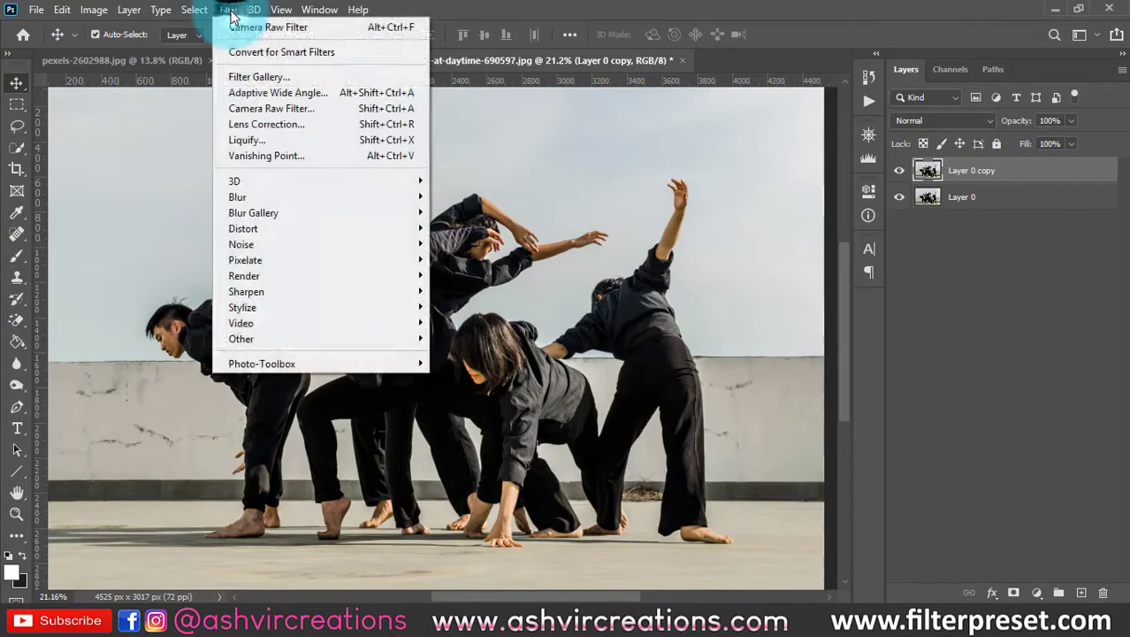
click(266, 139)
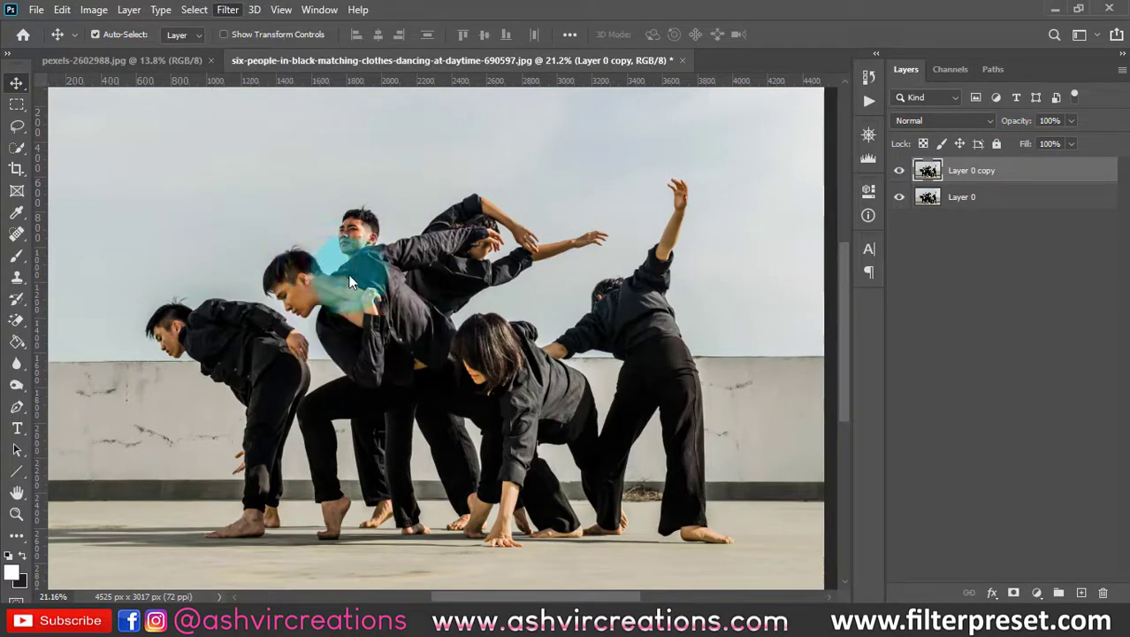
scroll(315, 244, up, 3)
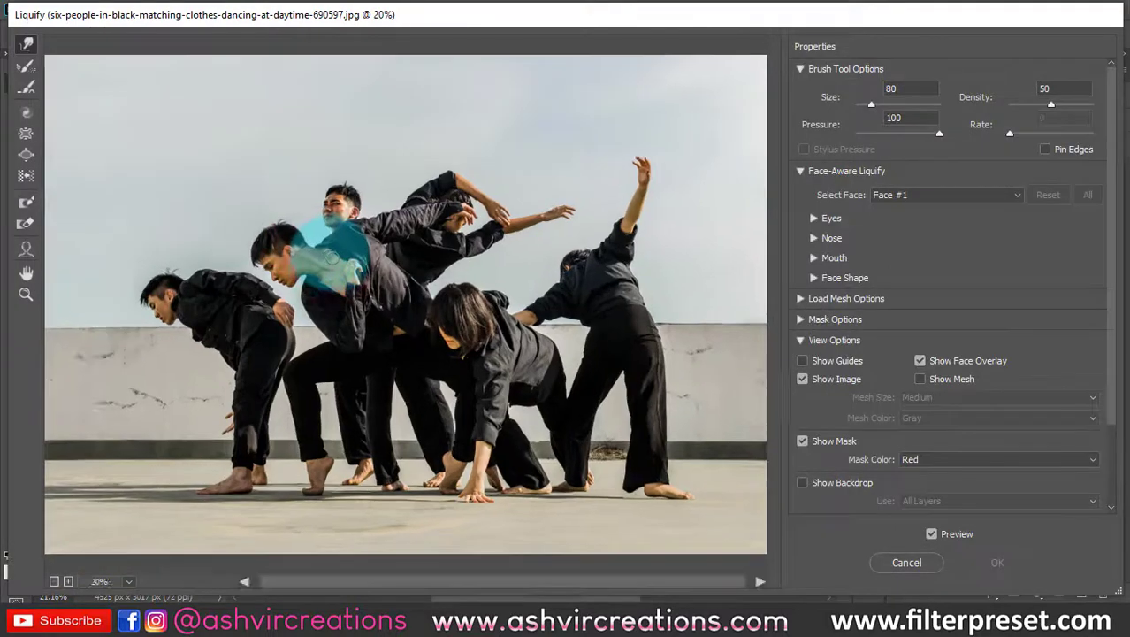
drag(325, 220, 480, 229)
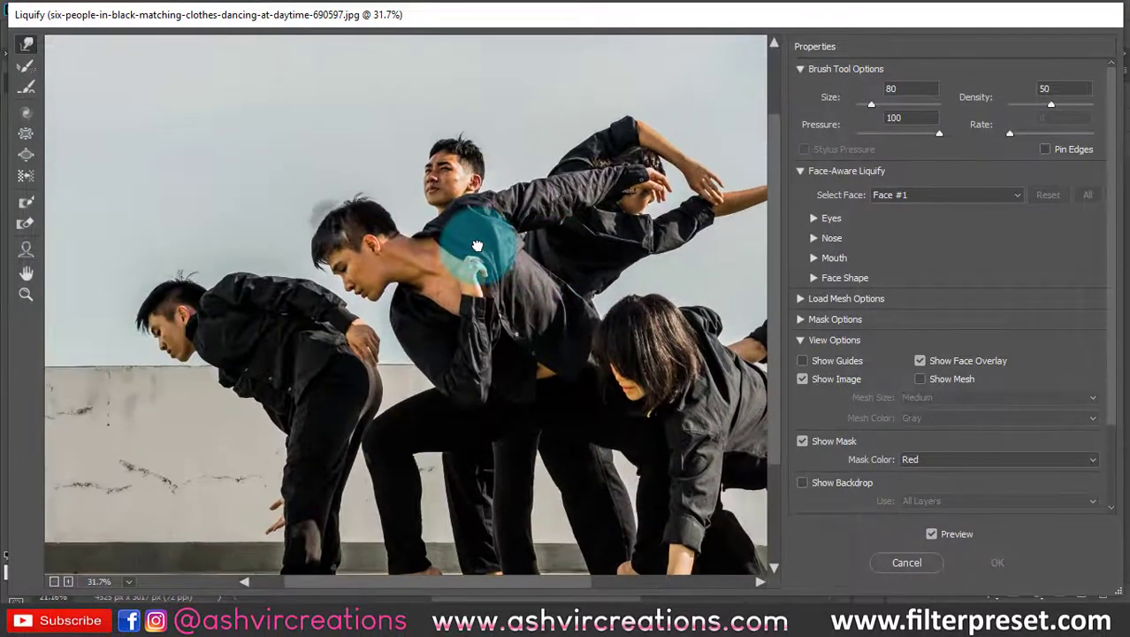
scroll(336, 234, up, 1)
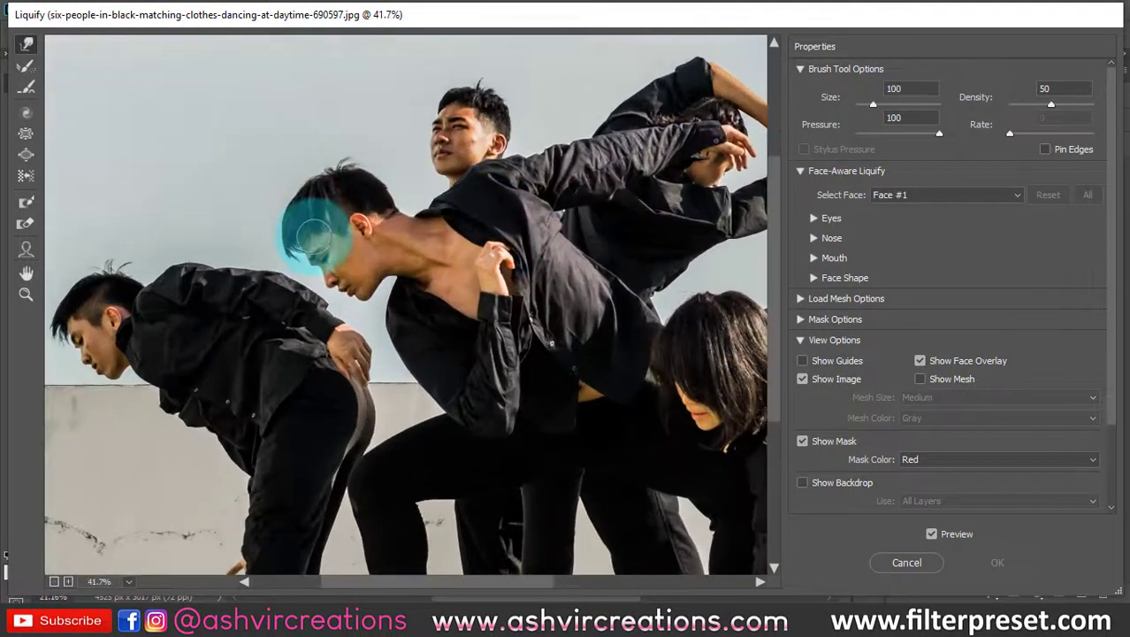
- Enlarge the Forward Warp brush to 125 and try to push up the hair of the man standing at the back
key(bracketright)
key(bracketright)
key(bracketright)
key(bracketright)
key(bracketright)
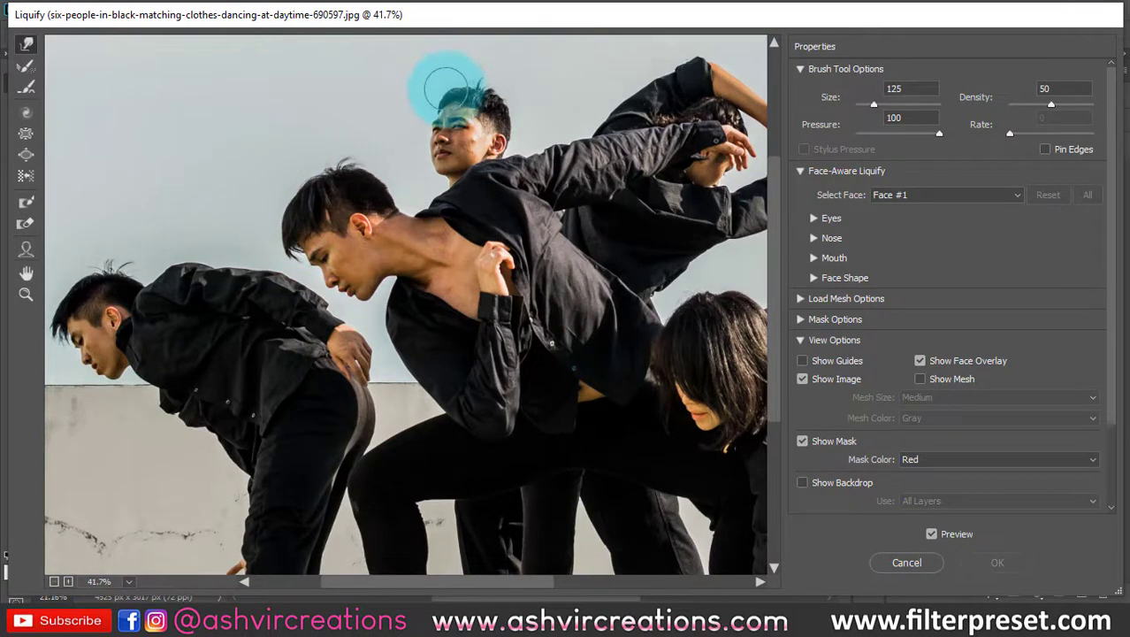
mouse_move(448, 91)
mouse_down()
mouse_move(464, 91)
mouse_move(443, 69)
mouse_up()
key(bracketright)
mouse_move(475, 103)
mouse_down()
mouse_move(486, 82)
mouse_move(461, 66)
mouse_up()
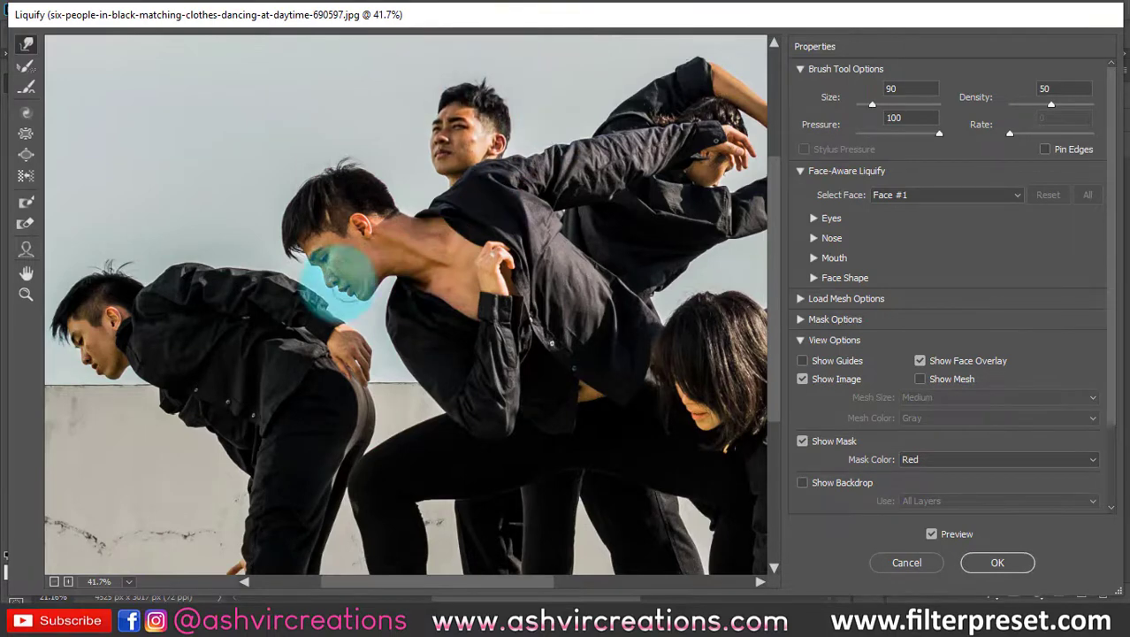
- Set the Forward Warp brush size to 100 and push the front hair of the middle leaning man outward for more volume
key(bracketright)
key(bracketright)
key(bracketright)
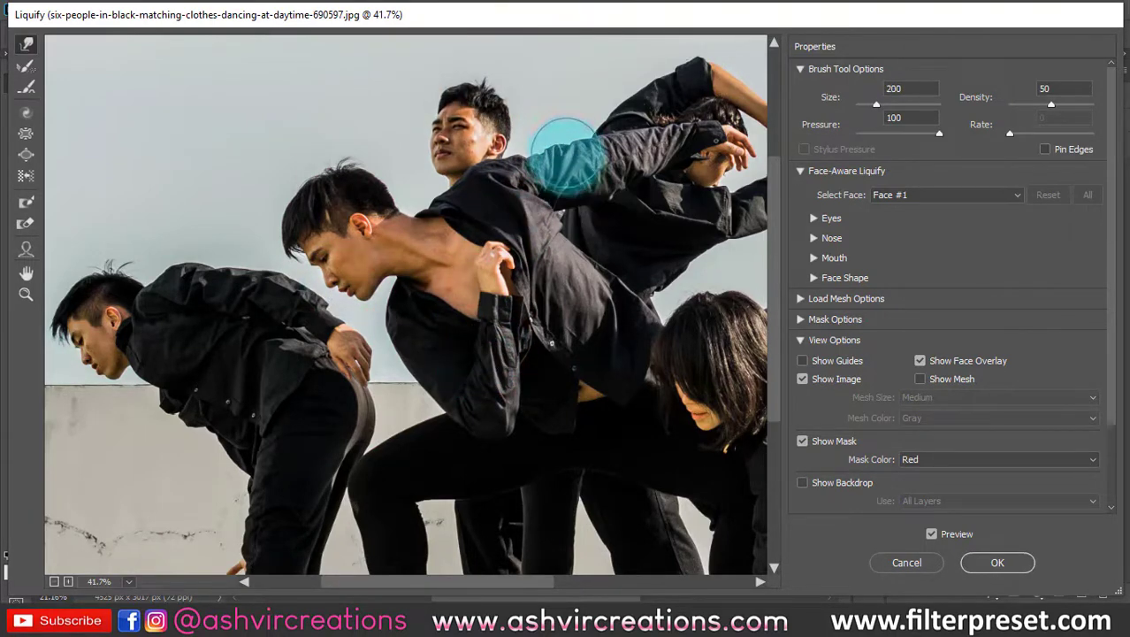
key(bracketright)
key(bracketright)
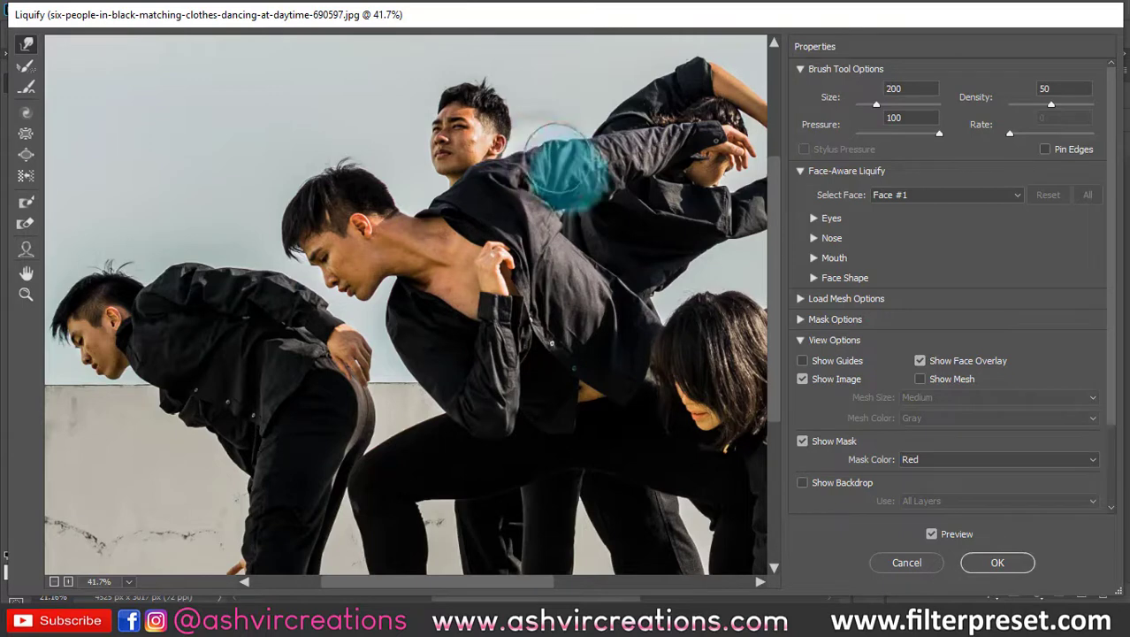
key(bracketleft)
key(bracketleft)
key(bracketleft)
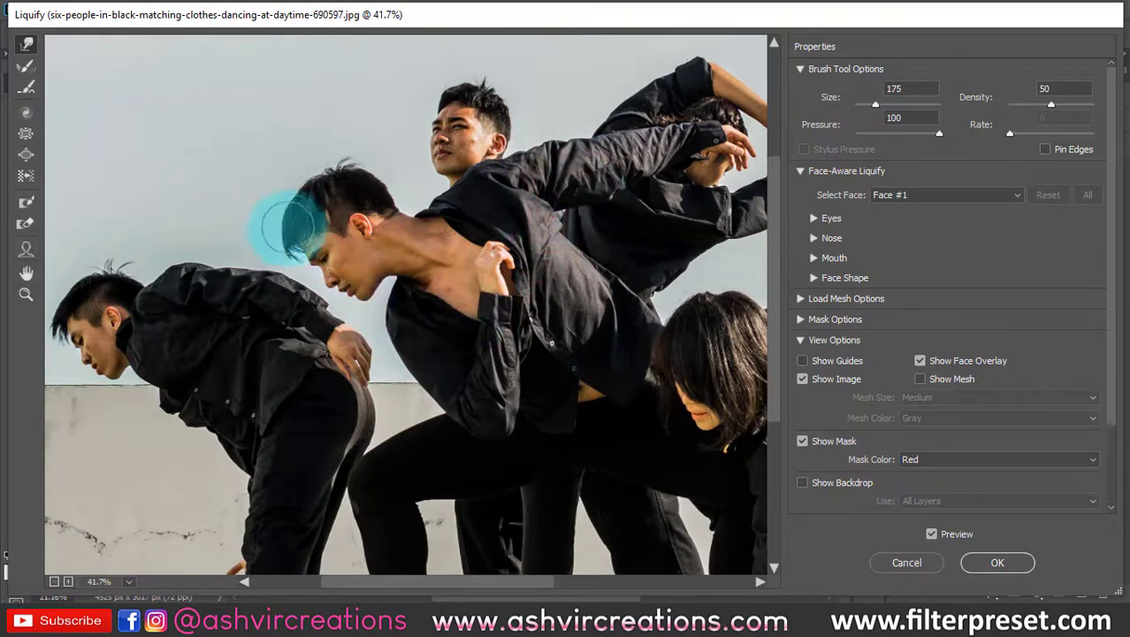
key(ctrl+plus)
scroll(276, 240, up, 1)
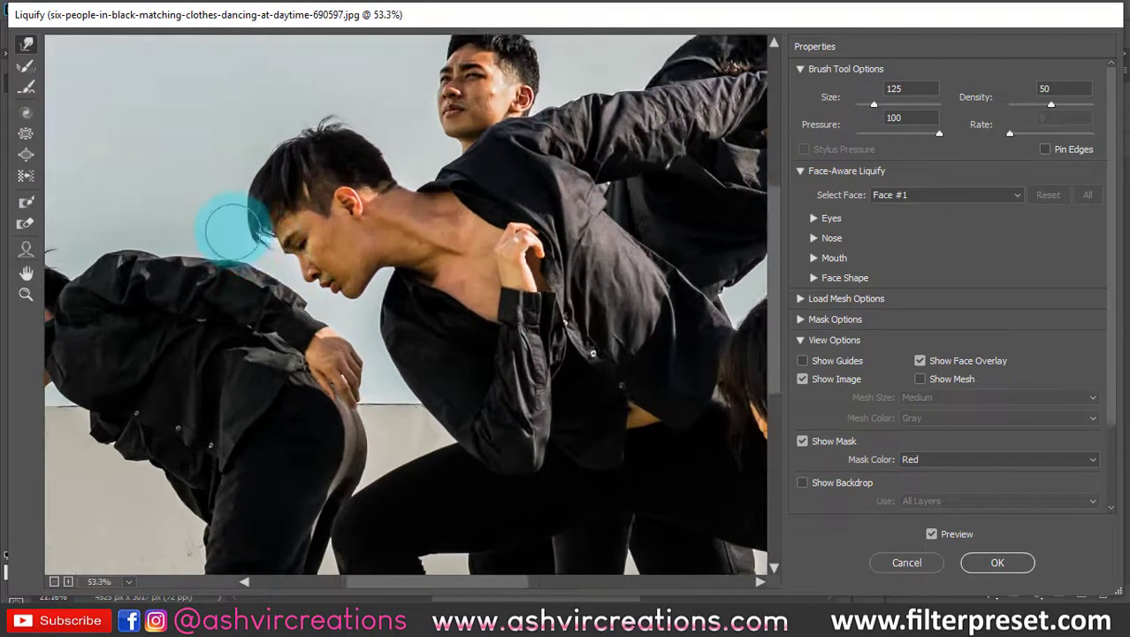
key(bracketleft)
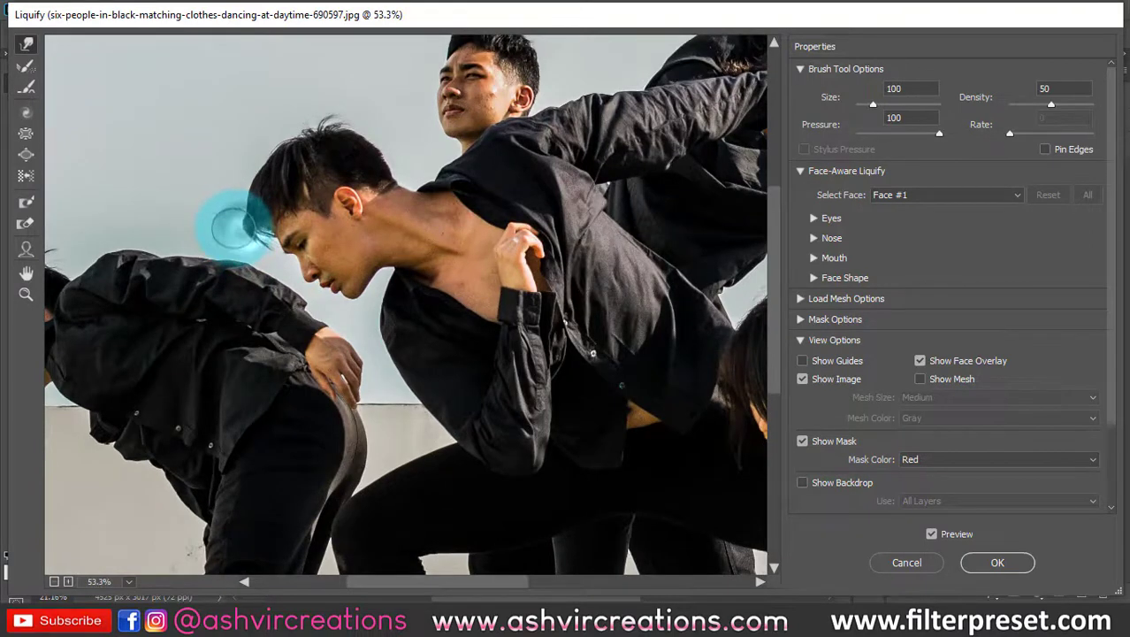
mouse_move(243, 206)
mouse_down()
mouse_move(259, 172)
mouse_move(251, 166)
mouse_move(248, 226)
mouse_move(238, 206)
mouse_move(255, 212)
mouse_move(280, 164)
mouse_up()
- Reduce the Forward Warp brush size to 80 and pull the front hair of the bent-over man at the far left outward
scroll(282, 169, down, 3)
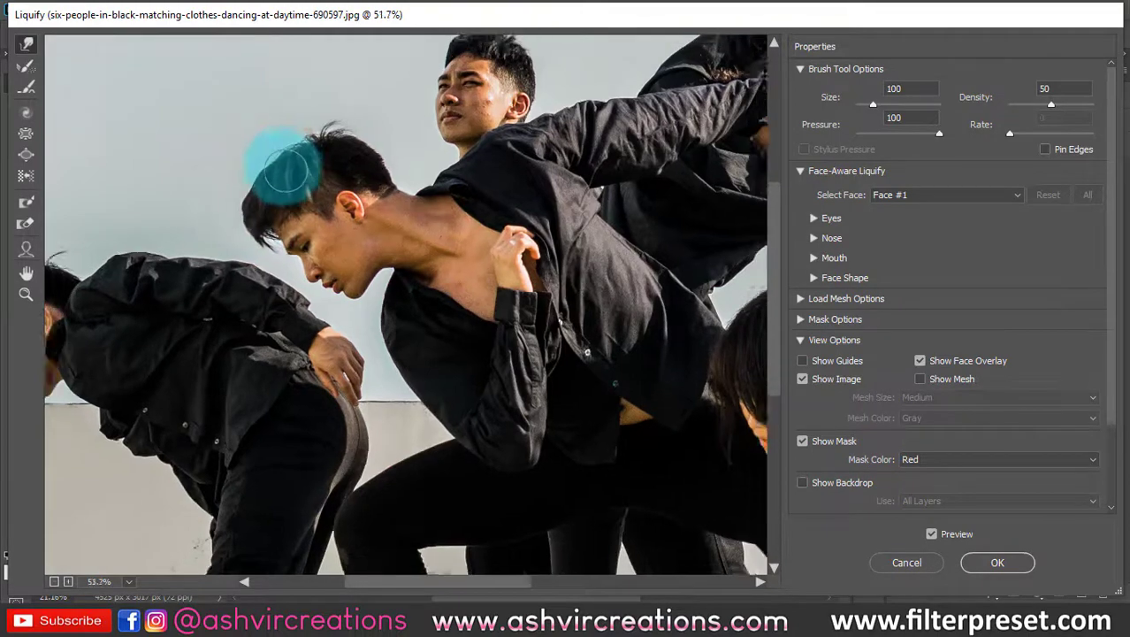
scroll(282, 169, down, 1)
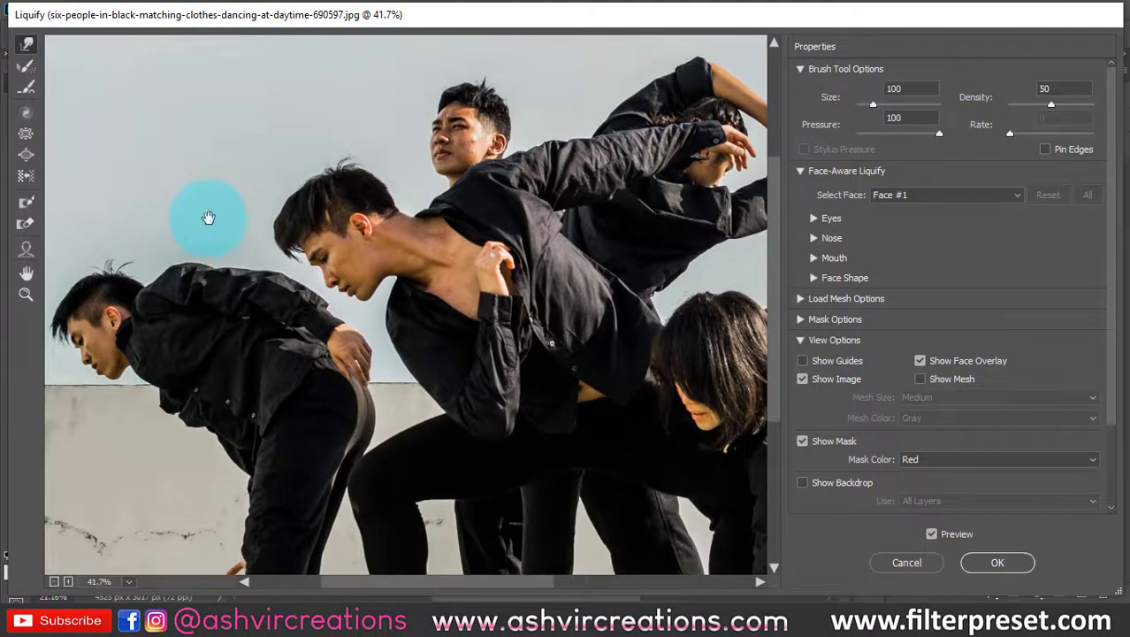
drag(211, 216, 590, 226)
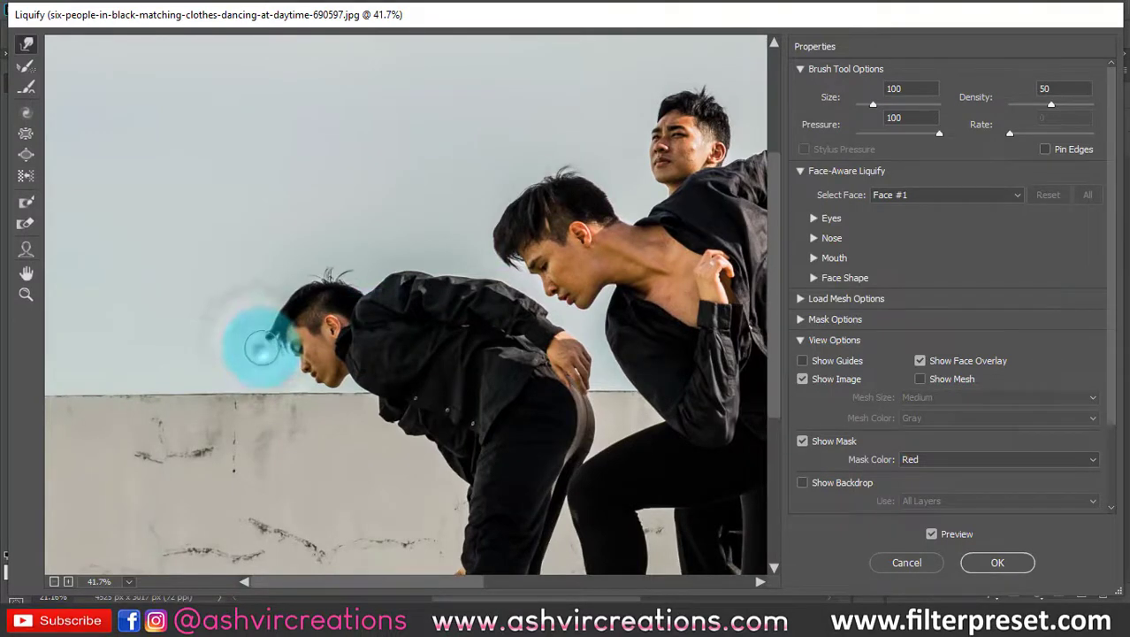
scroll(270, 355, up, 3)
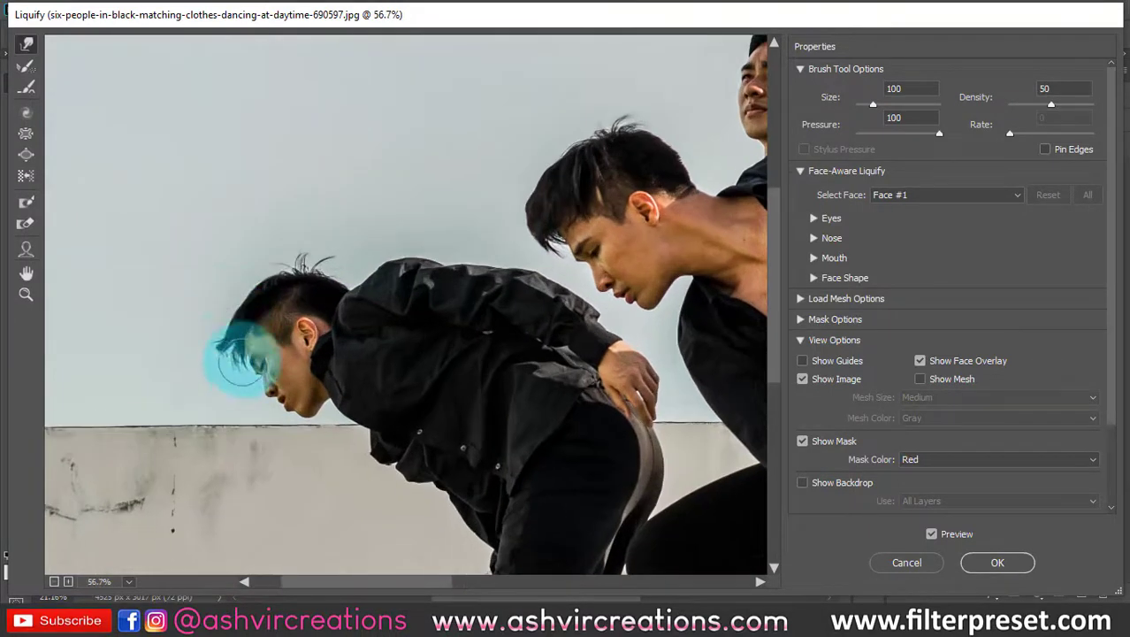
scroll(210, 358, down, 1)
key(bracketleft)
key(bracketleft)
key(bracketleft)
key(bracketleft)
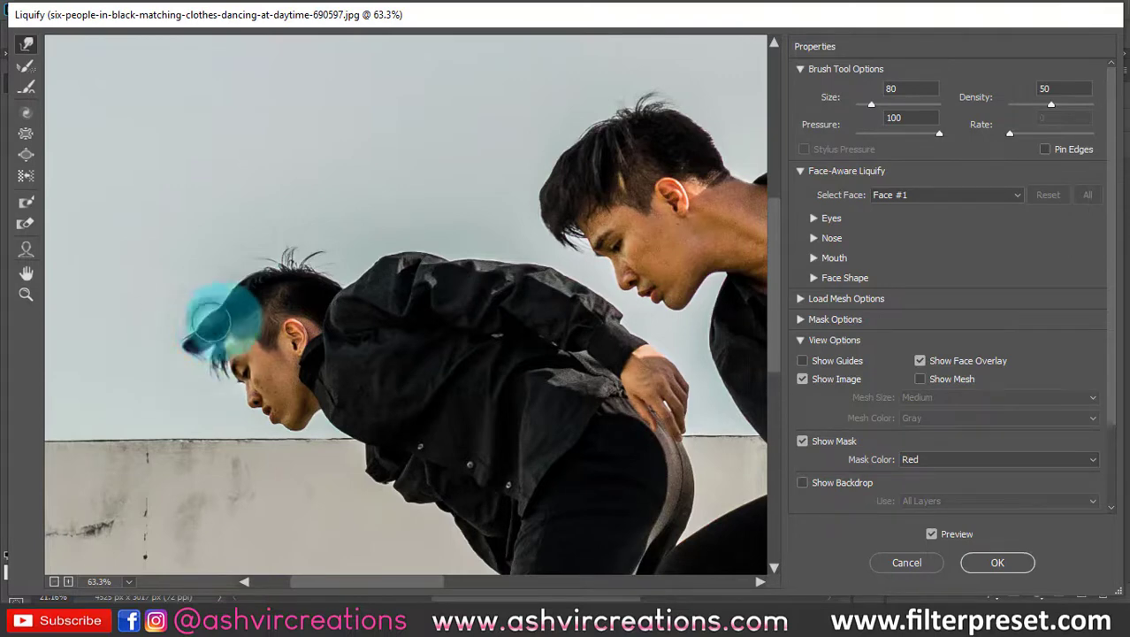
scroll(320, 256, down, 3)
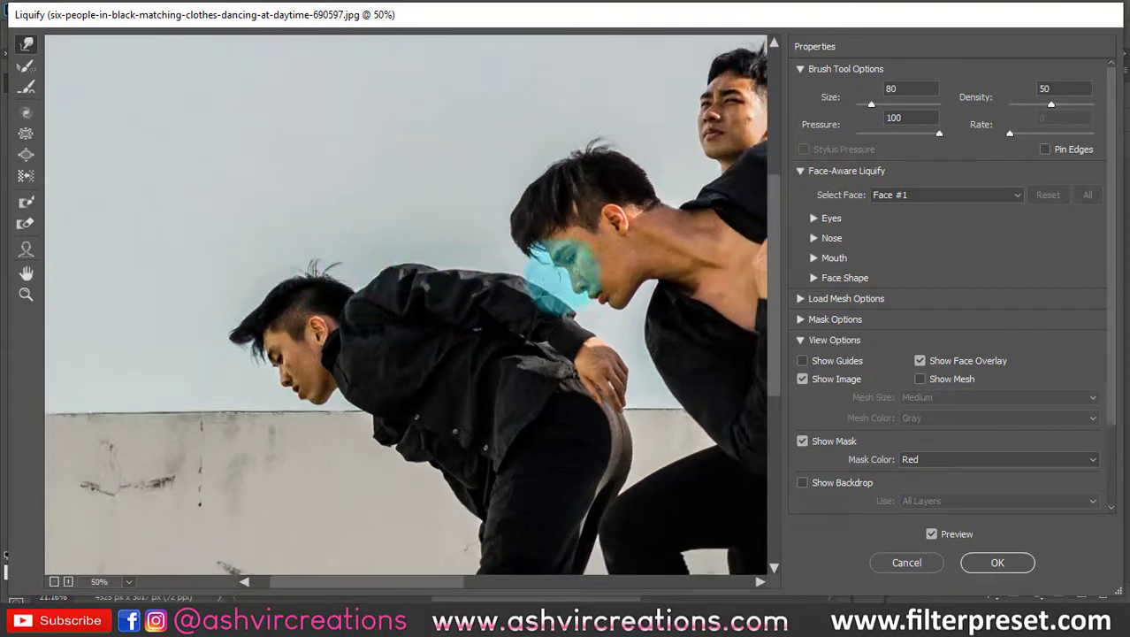
- Examine the hair and heads of the dancers across the photo in the Liquify workspace
mouse_move(584, 272)
mouse_down()
mouse_move(446, 316)
mouse_move(418, 369)
mouse_up()
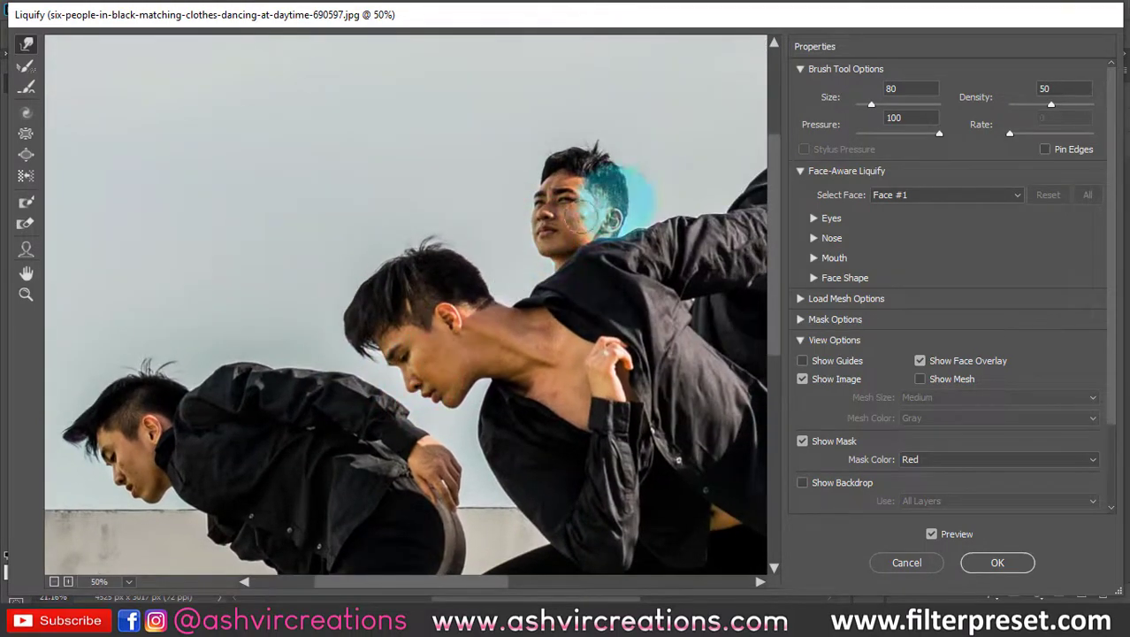
mouse_move(604, 200)
mouse_down()
mouse_move(373, 197)
mouse_move(302, 172)
mouse_move(296, 115)
mouse_move(337, 131)
mouse_up()
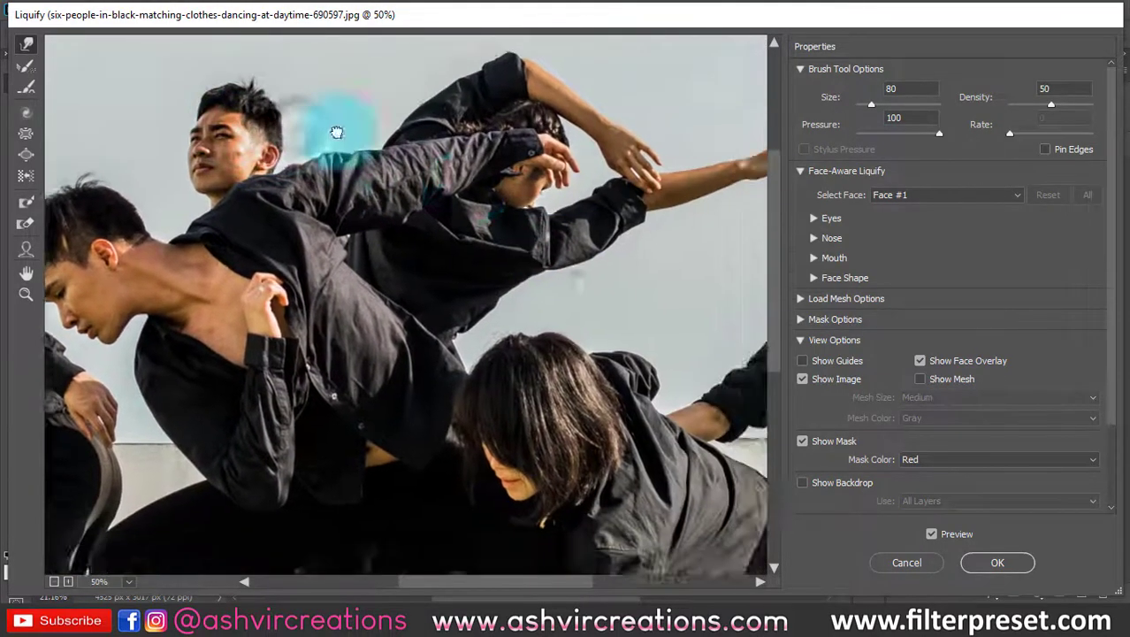
drag(545, 215, 258, 260)
mouse_move(323, 325)
mouse_down()
mouse_move(618, 333)
mouse_move(736, 384)
mouse_up()
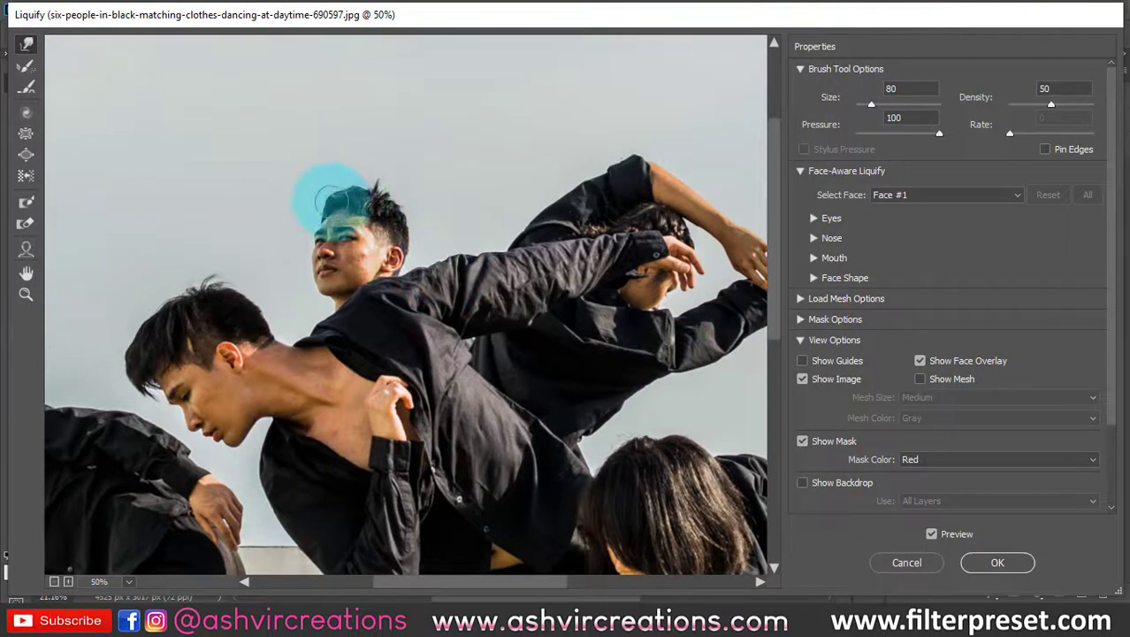
scroll(329, 225, up, 3)
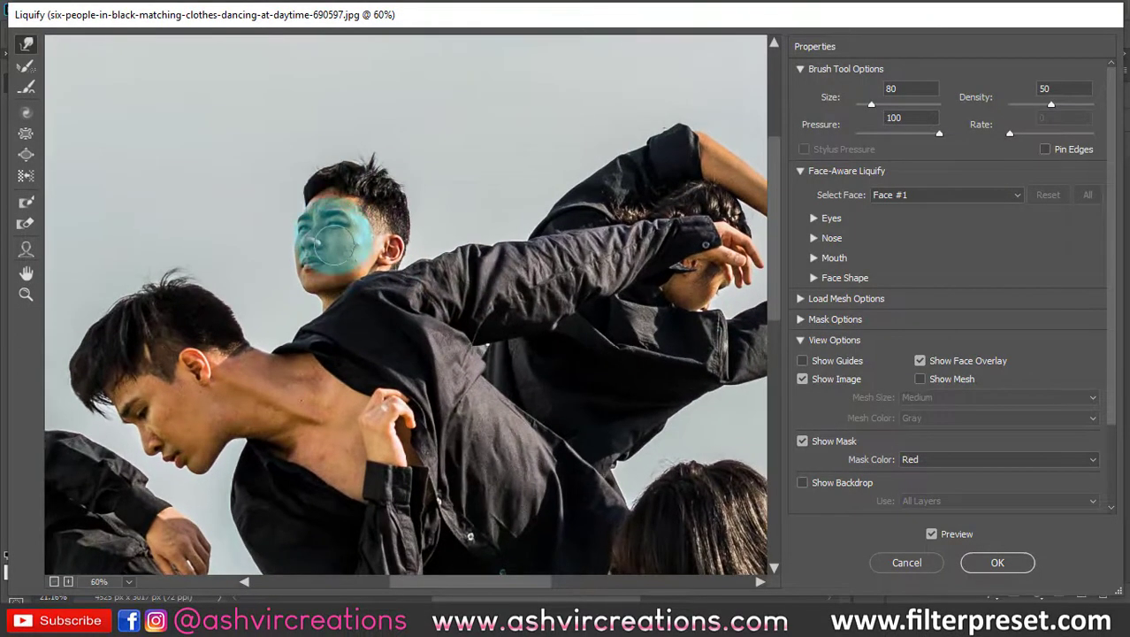
scroll(347, 248, down, 1)
scroll(352, 252, down, 3)
drag(417, 313, 488, 208)
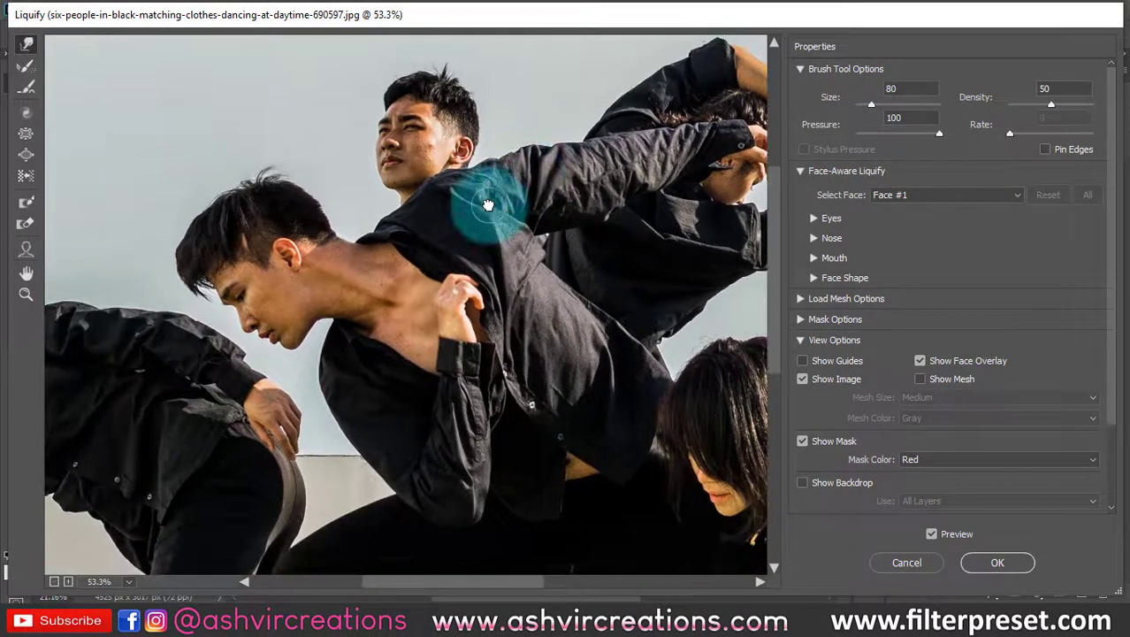
scroll(492, 316, down, 2)
drag(448, 290, 556, 248)
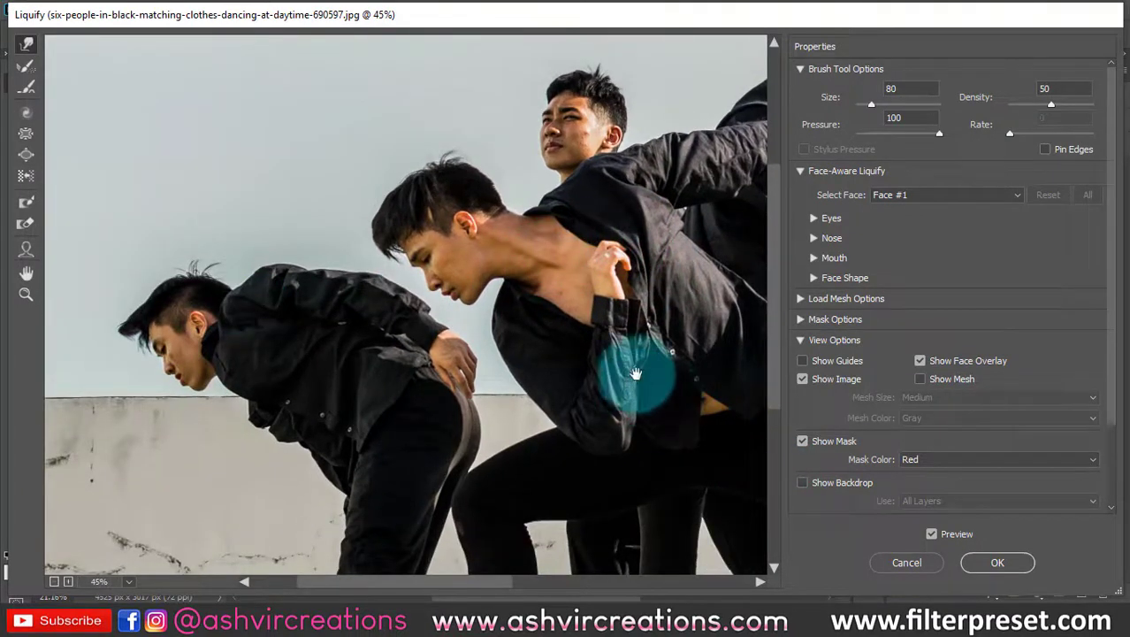
scroll(631, 327, down, 2)
drag(613, 316, 555, 301)
scroll(555, 300, down, 1)
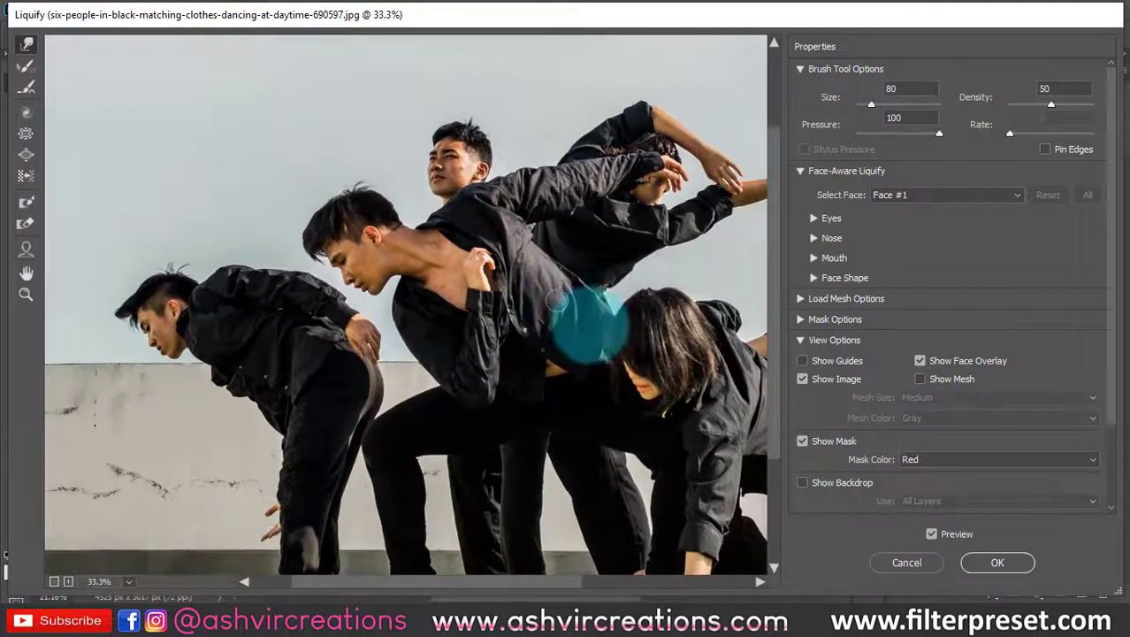
- Compare the original and edited image in the Liquify preview, and apply the filter
click(936, 533)
click(936, 533)
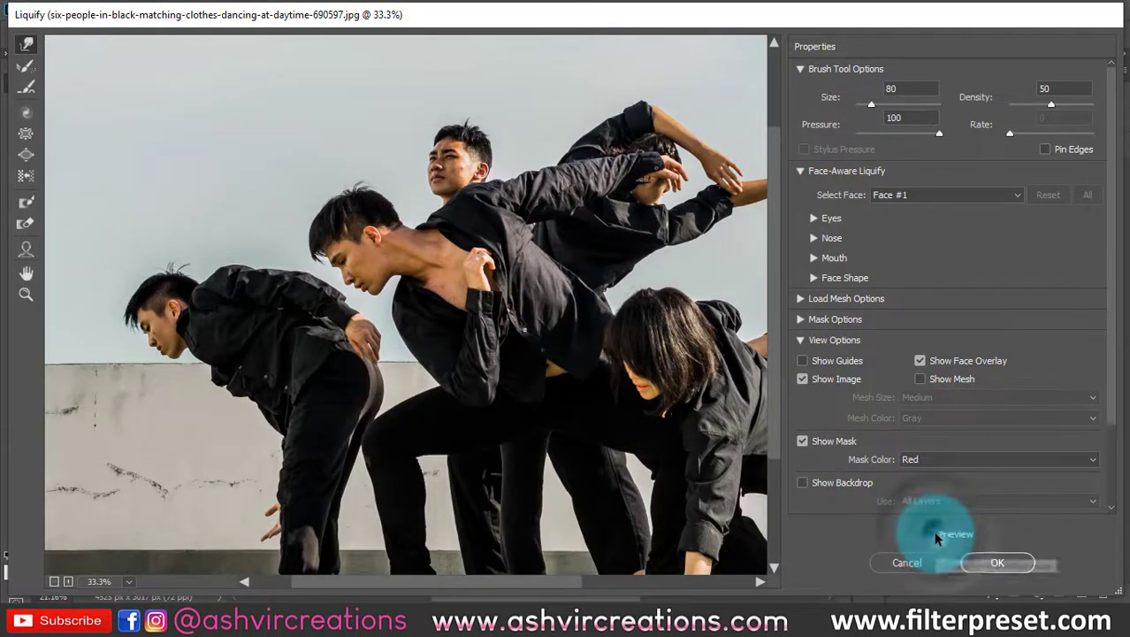
click(936, 533)
click(997, 562)
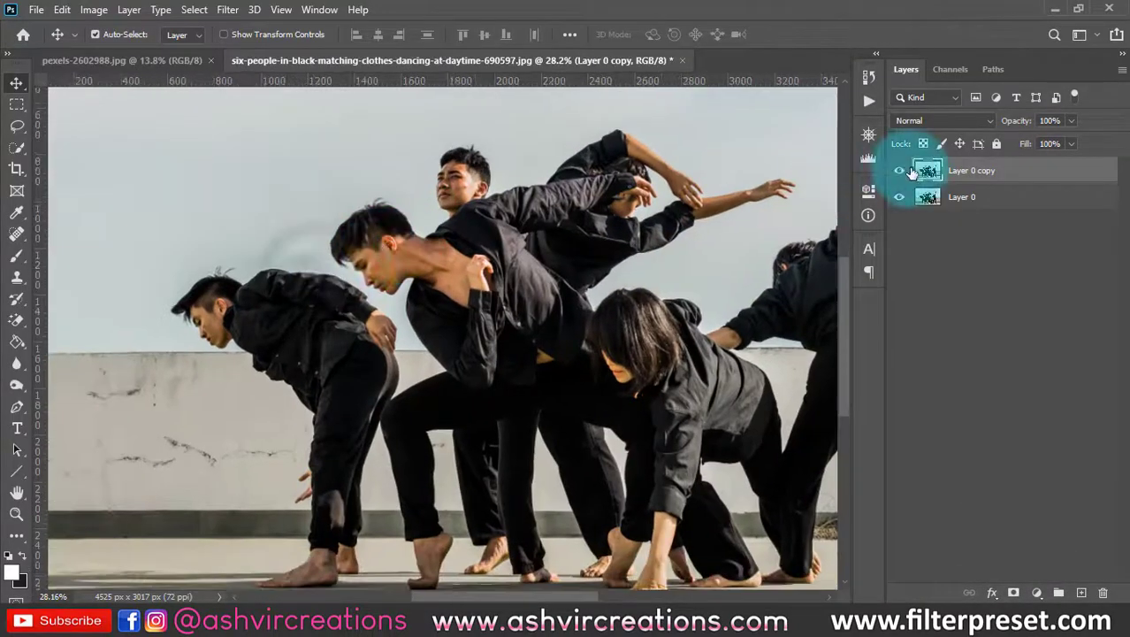
- Toggle the visibility of Layer 0 copy repeatedly to compare the dancers' hair before and after the Liquify edit
click(901, 171)
click(900, 172)
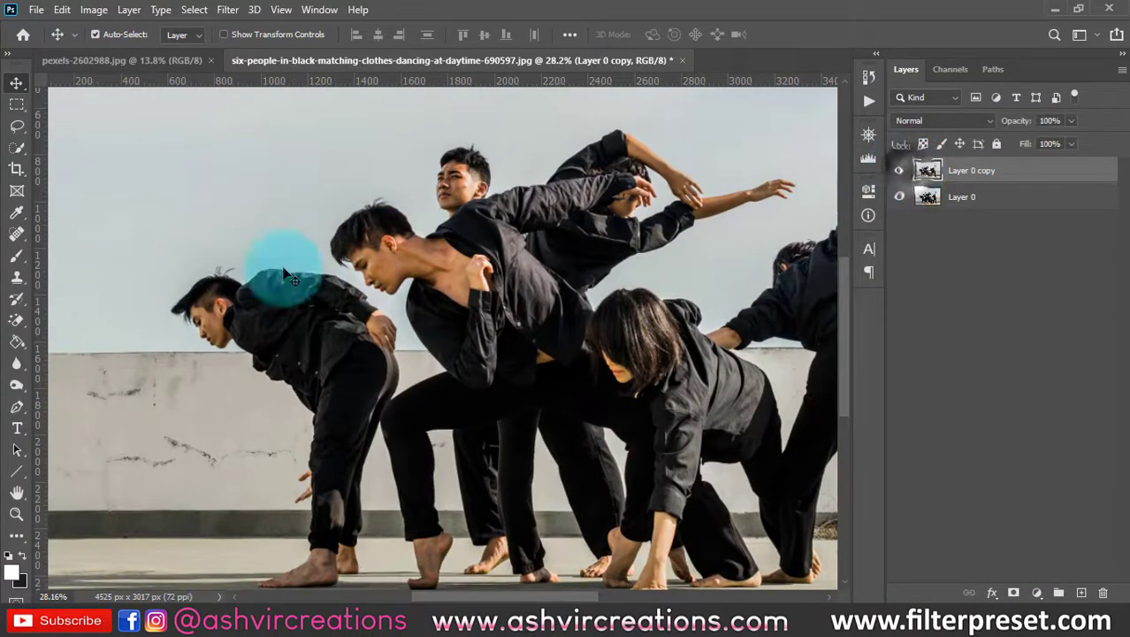
scroll(246, 295, up, 3)
drag(497, 255, 522, 231)
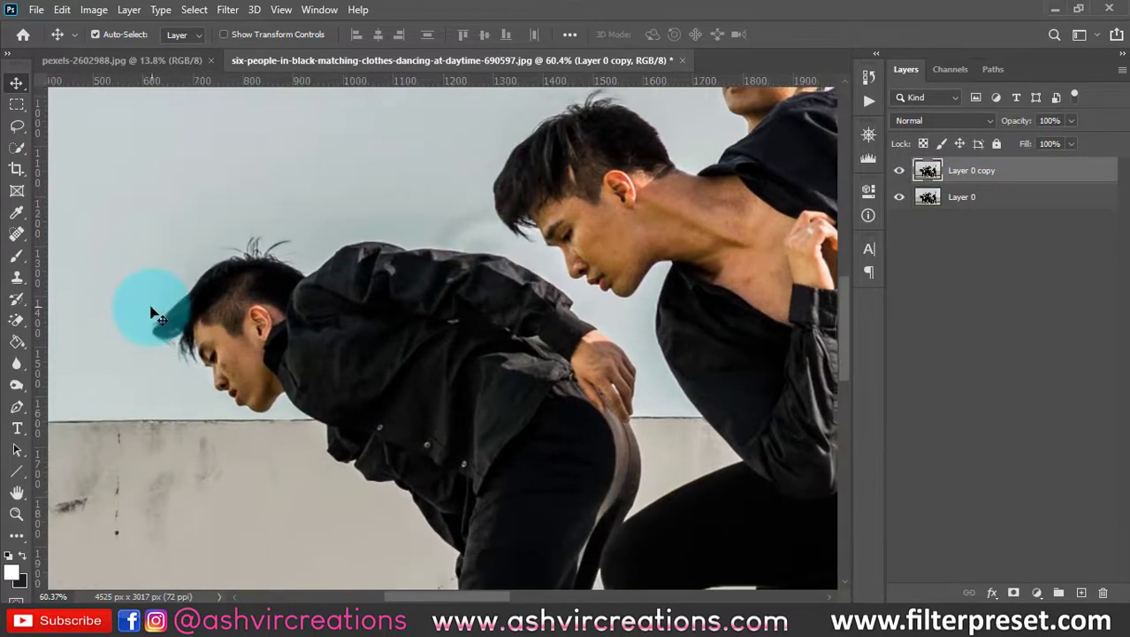
scroll(151, 311, down, 4)
scroll(462, 233, up, 2)
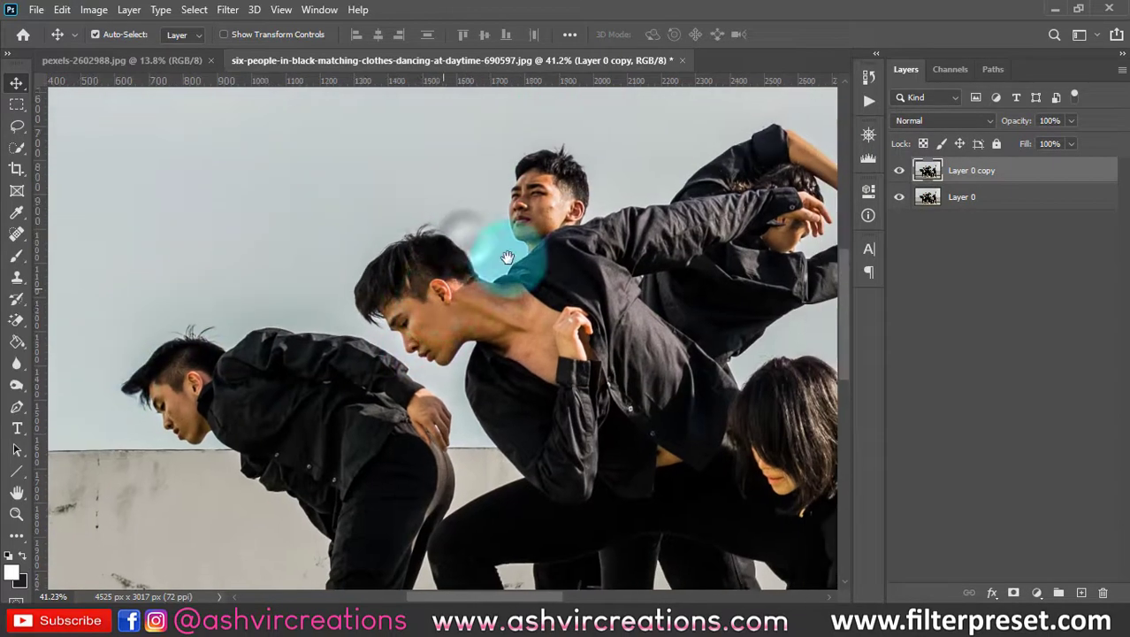
click(901, 170)
click(901, 170)
click(901, 169)
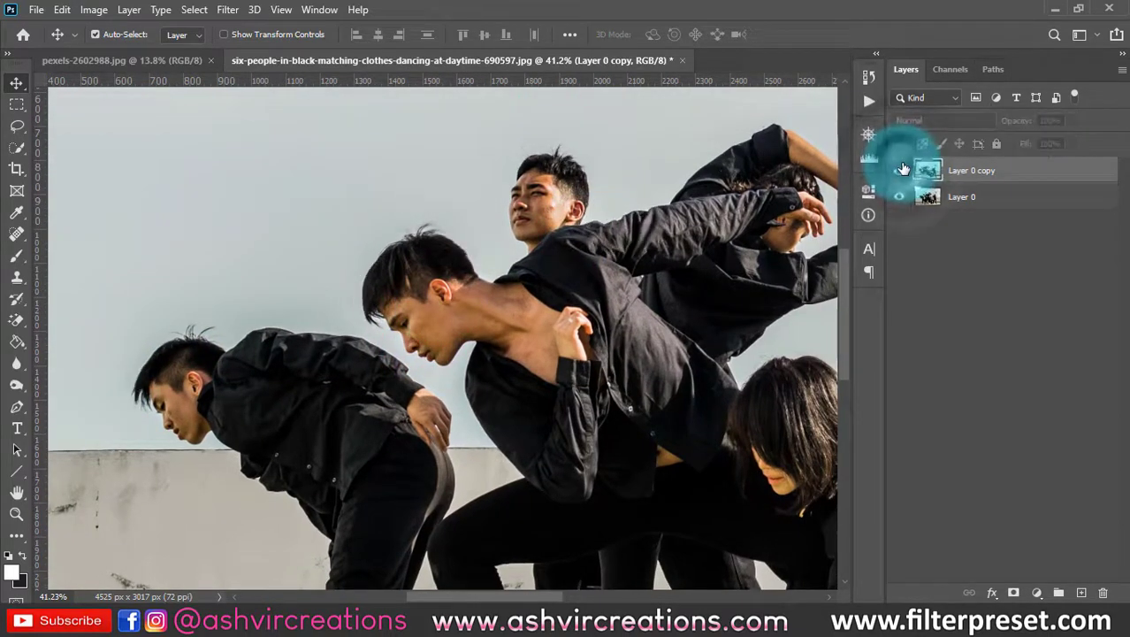
click(902, 170)
click(901, 170)
click(901, 170)
click(902, 169)
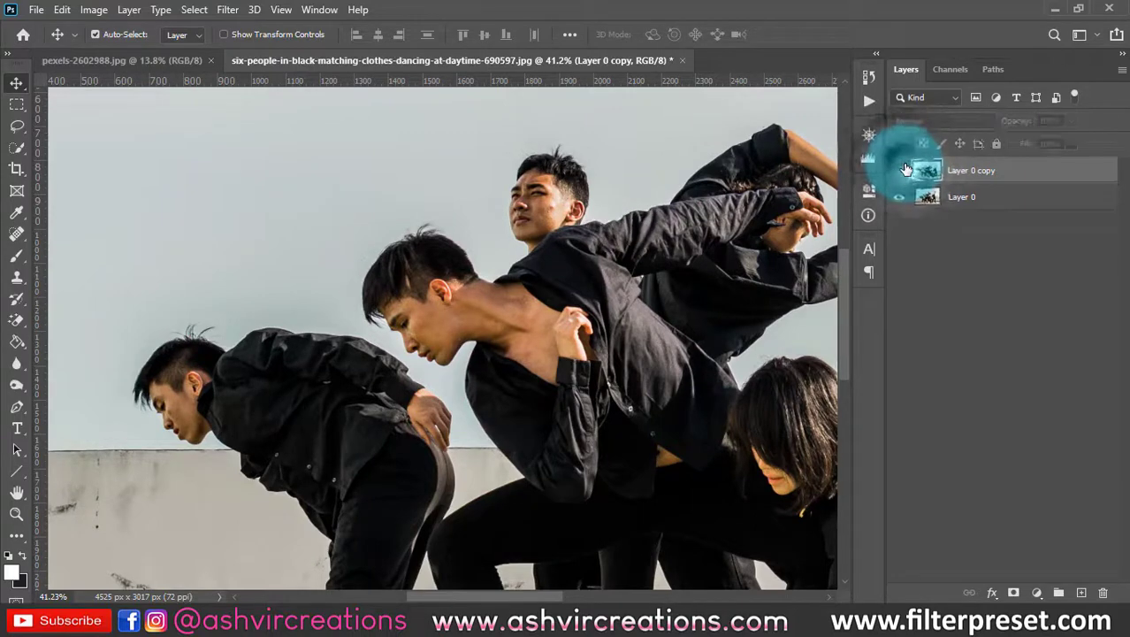
- Compare the liquified Layer 0 copy with the original Layer 0 once more, leaving the copy visible
click(903, 169)
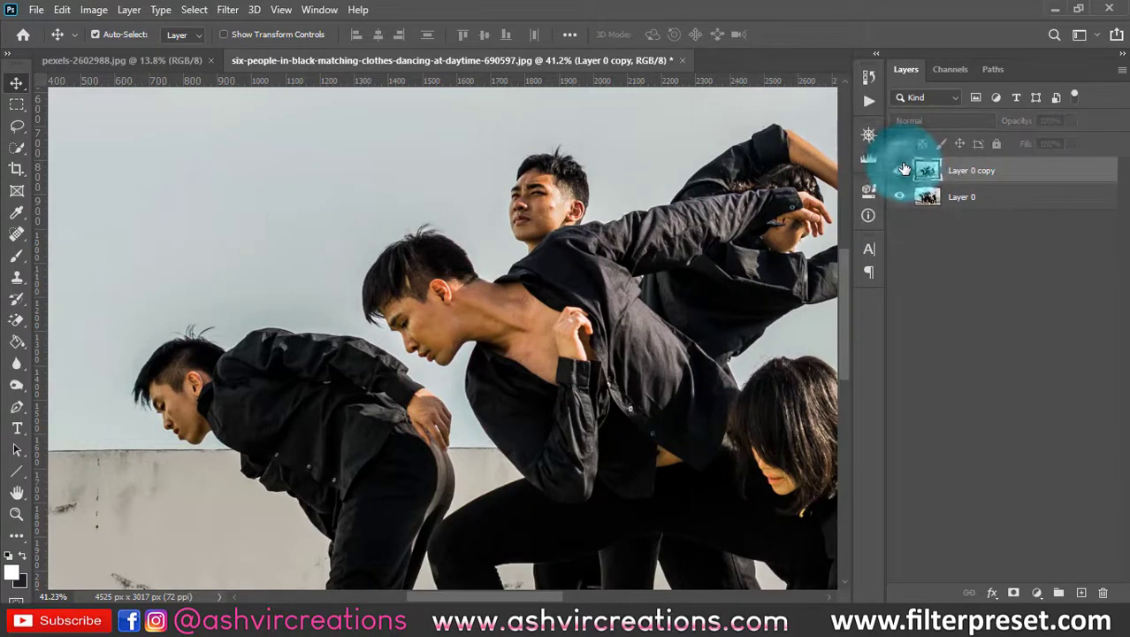
click(902, 170)
click(901, 170)
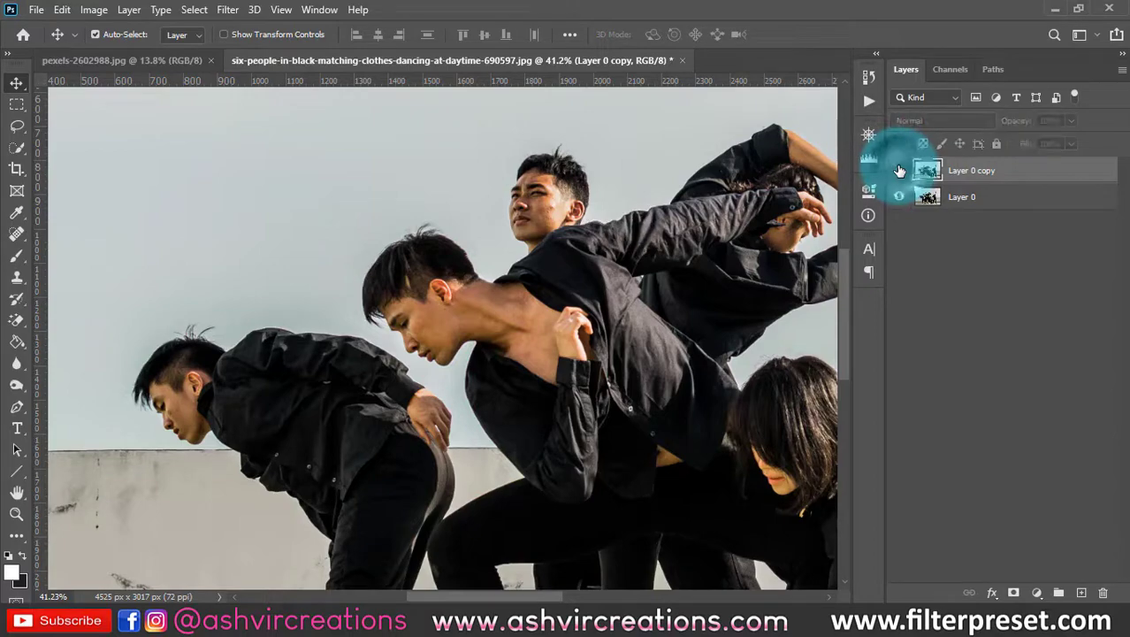
click(899, 166)
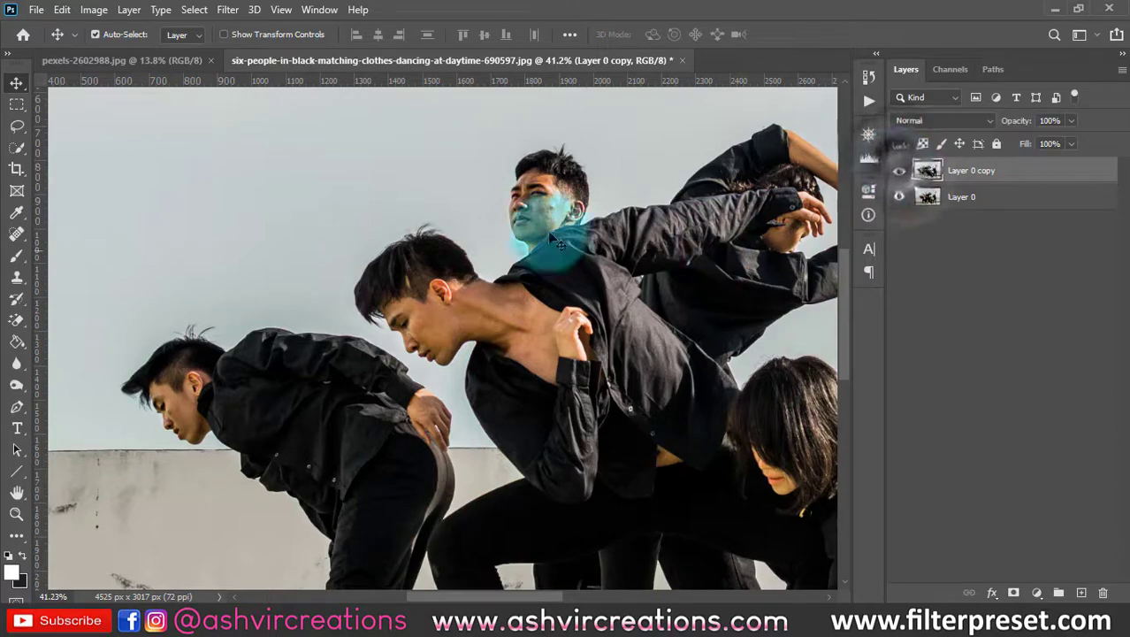
- Switch to pexels-2602988.jpg, duplicate its Background layer, and open the copy in the Liquify filter
click(167, 57)
scroll(393, 239, up, 5)
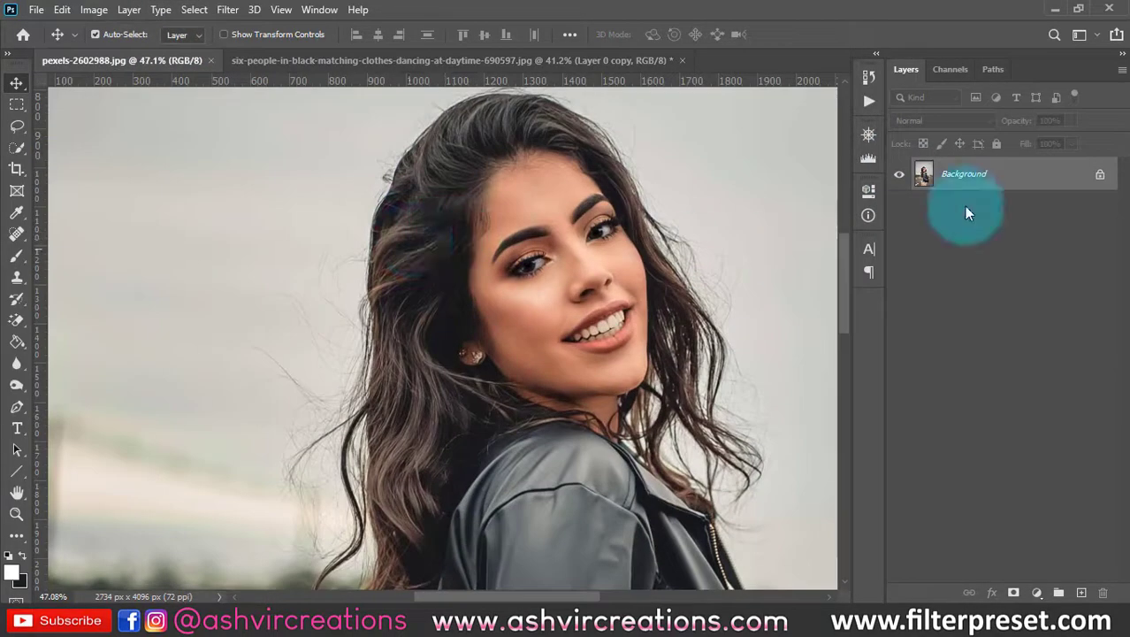
key(ctrl+j)
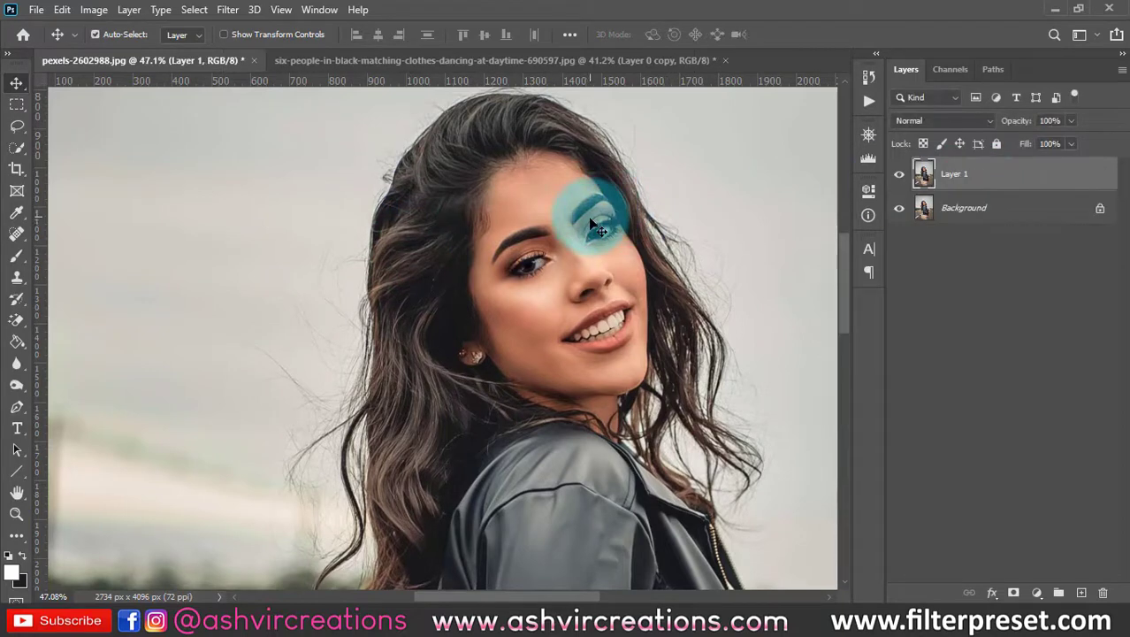
scroll(593, 220, down, 5)
click(224, 10)
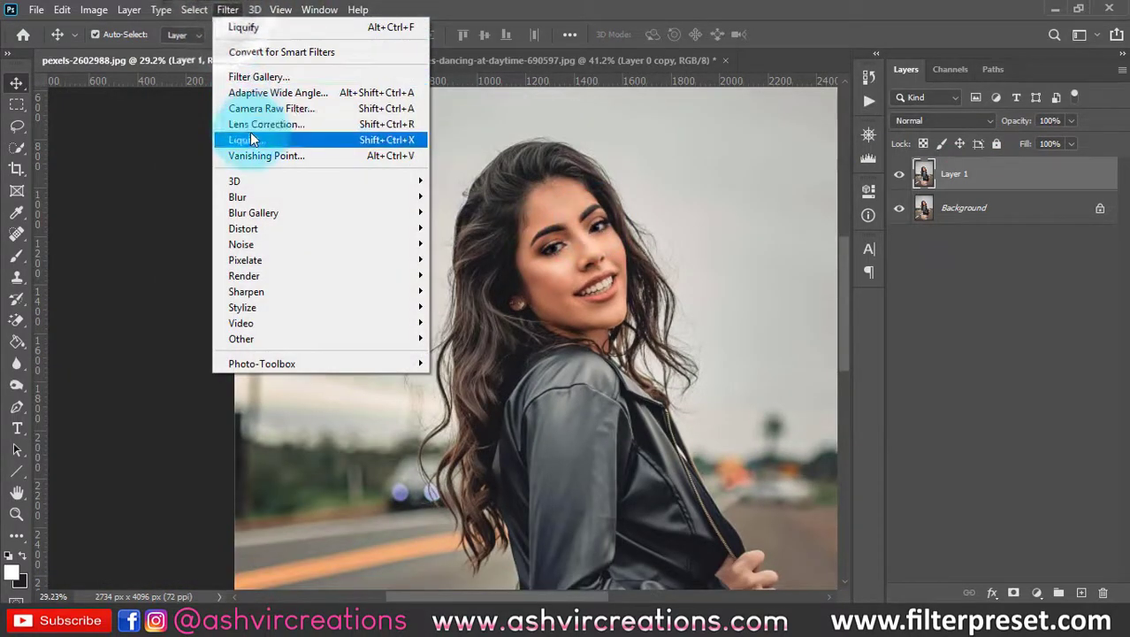
click(253, 136)
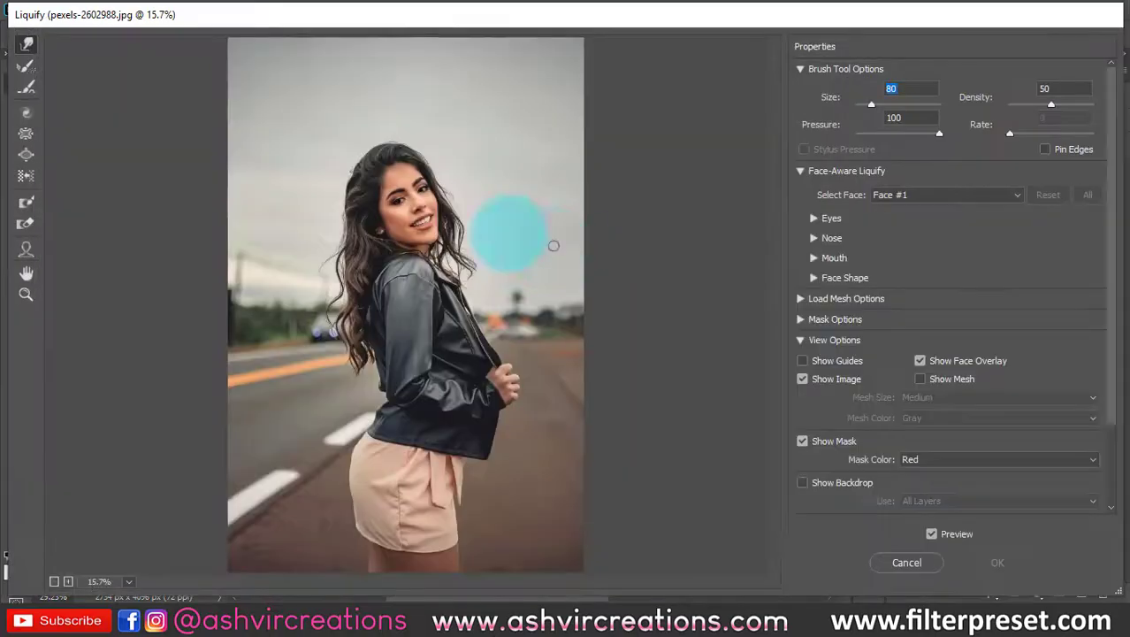
- Reduce the Forward Warp brush size to 70 and reshape the corner of the woman's mouth to widen her smile
scroll(459, 205, up, 4)
scroll(390, 283, up, 4)
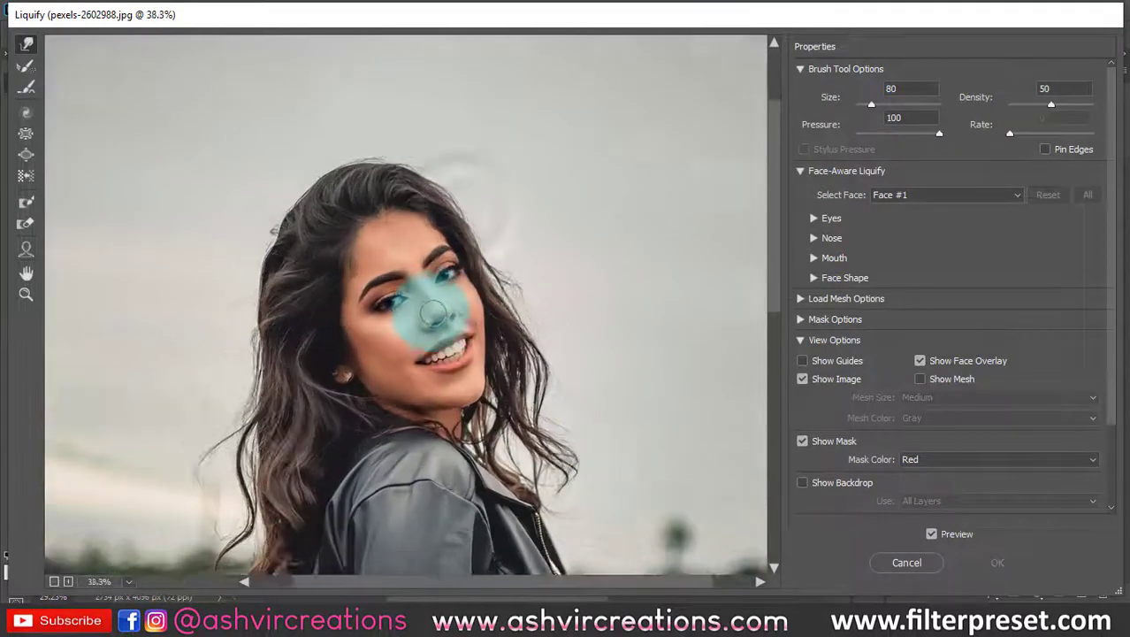
key(bracketleft)
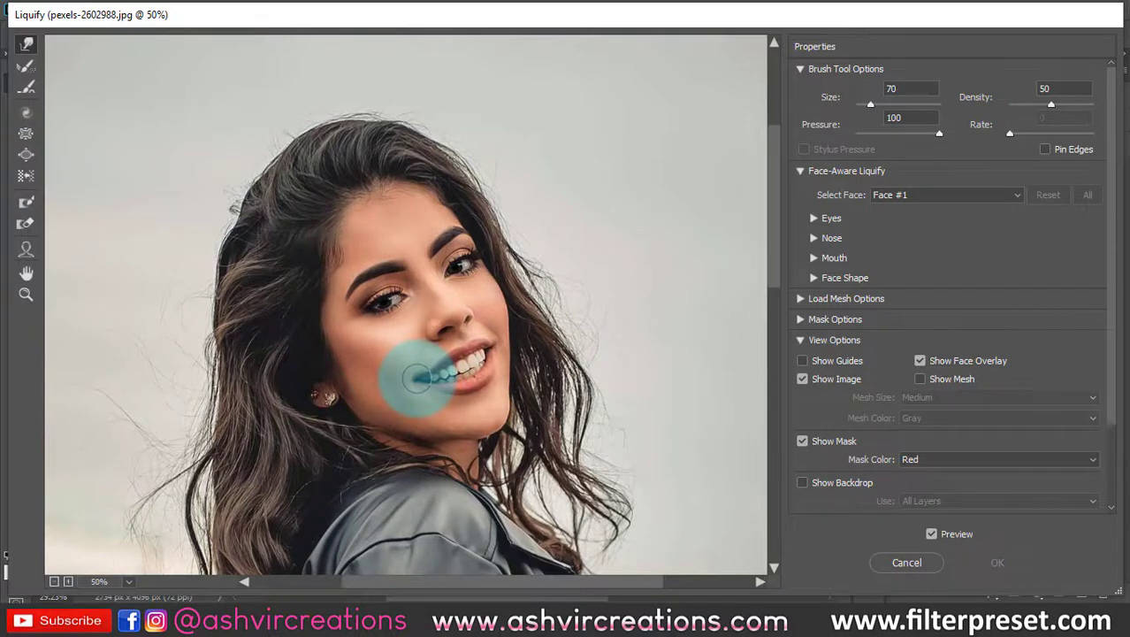
drag(415, 378, 482, 353)
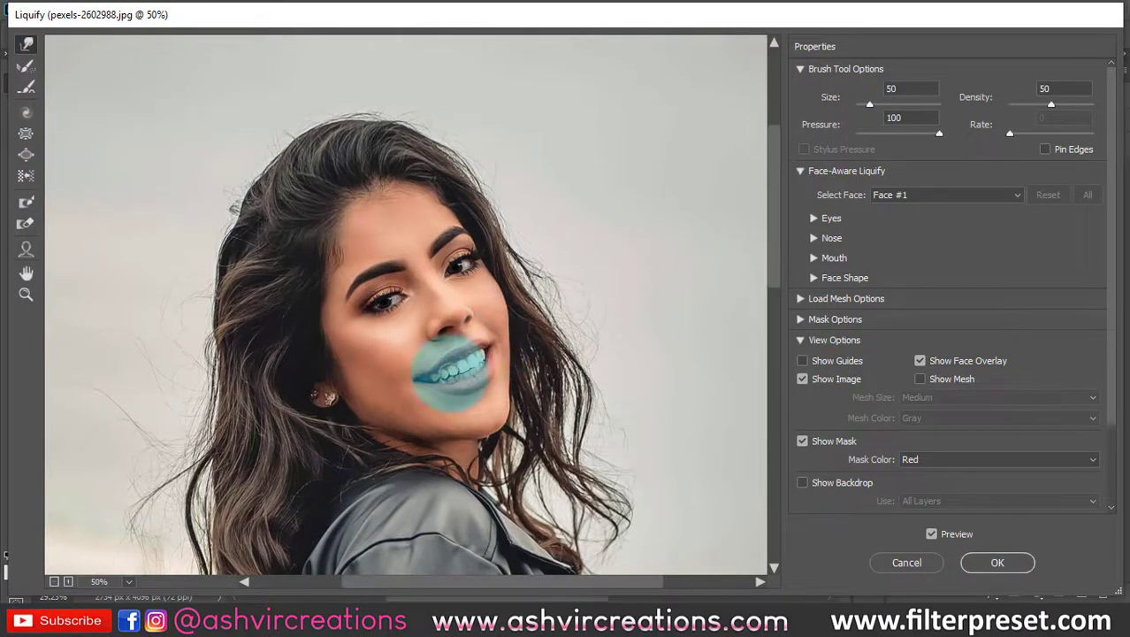
- Set the brush size to 100 and compare the woman's original and edited smile in the Liquify preview
scroll(442, 303, up, 2)
key(bracketright)
key(bracketright)
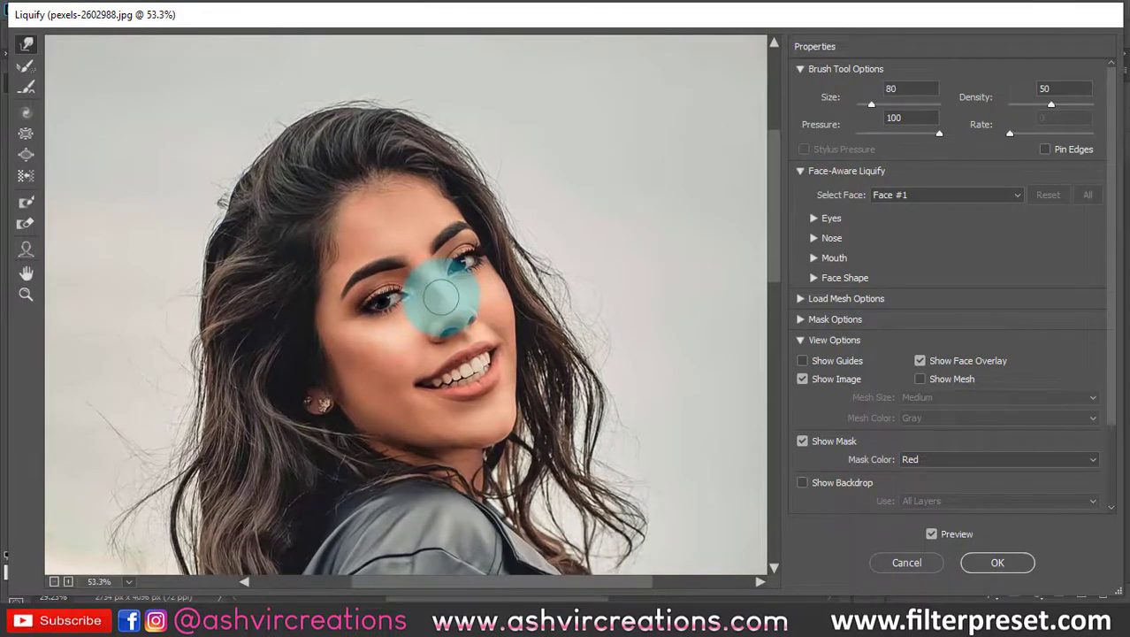
key(bracketright)
key(bracketright)
click(931, 535)
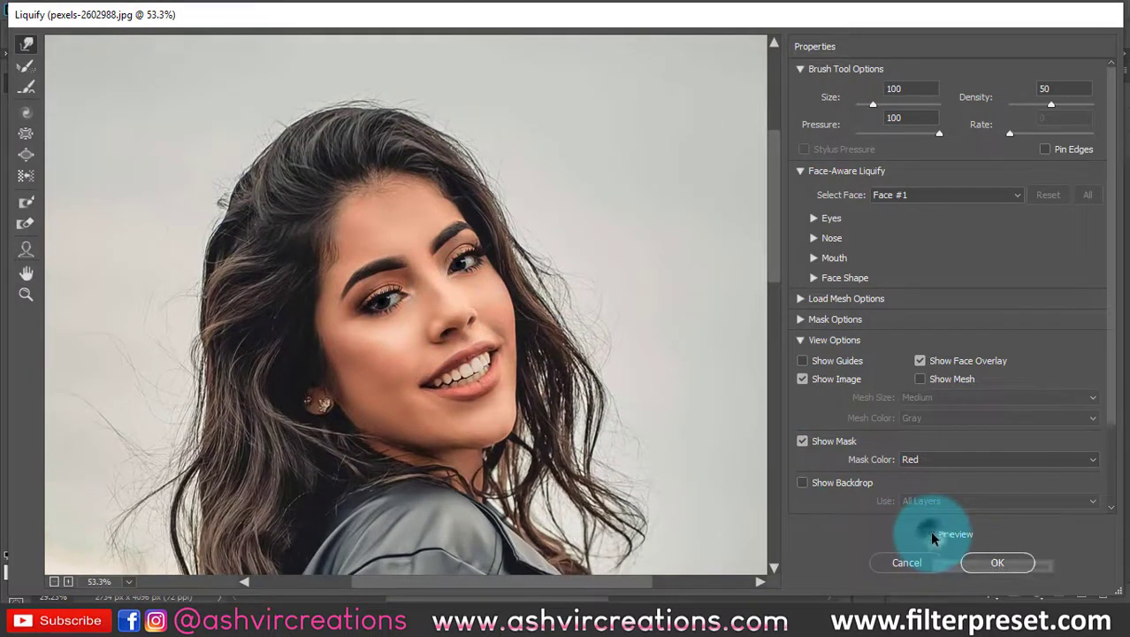
click(931, 535)
click(931, 535)
click(931, 535)
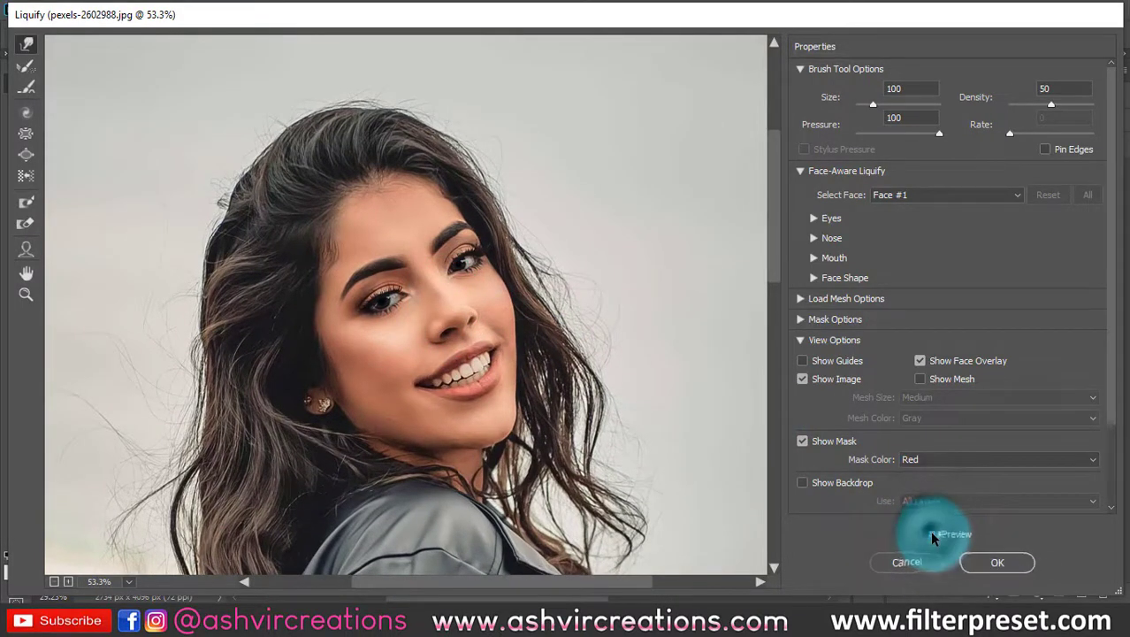
- Refine the shape of the woman's eyebrows and eyes with the Forward Warp brush, using sizes such as 40 and 90
key(ctrl+plus)
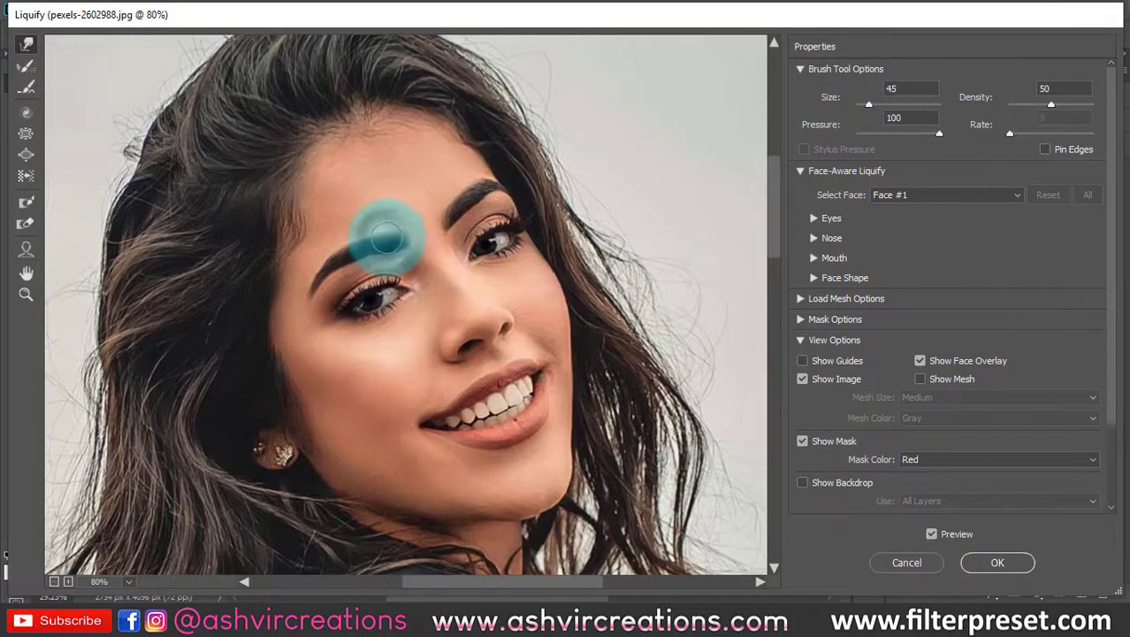
key(bracketleft)
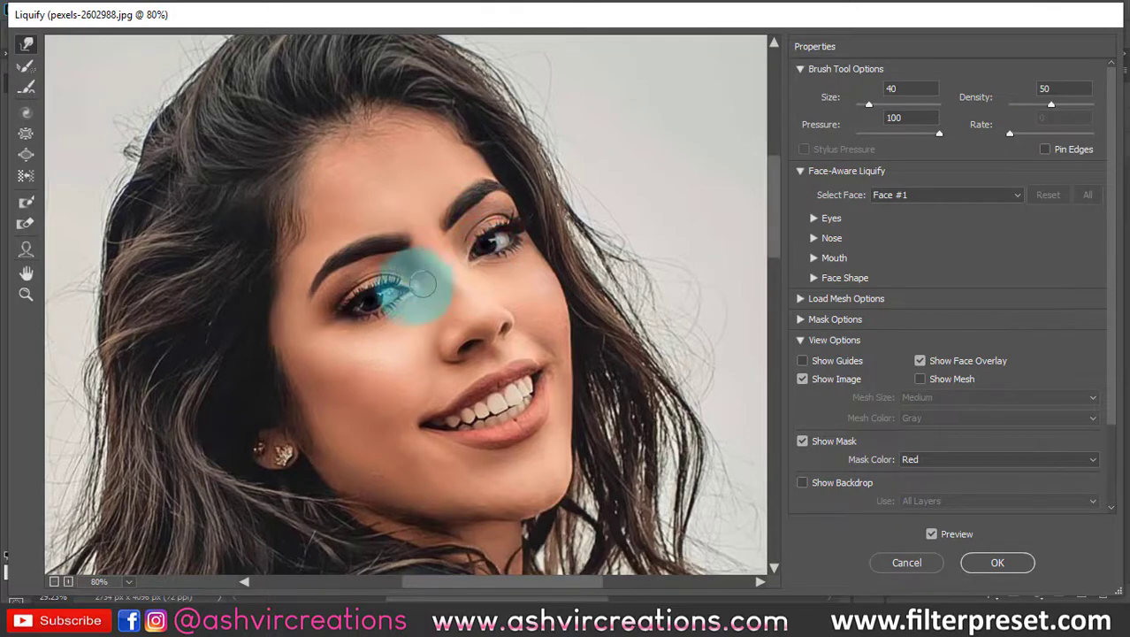
key(bracketleft)
key(bracketleft)
scroll(403, 287, up, 6)
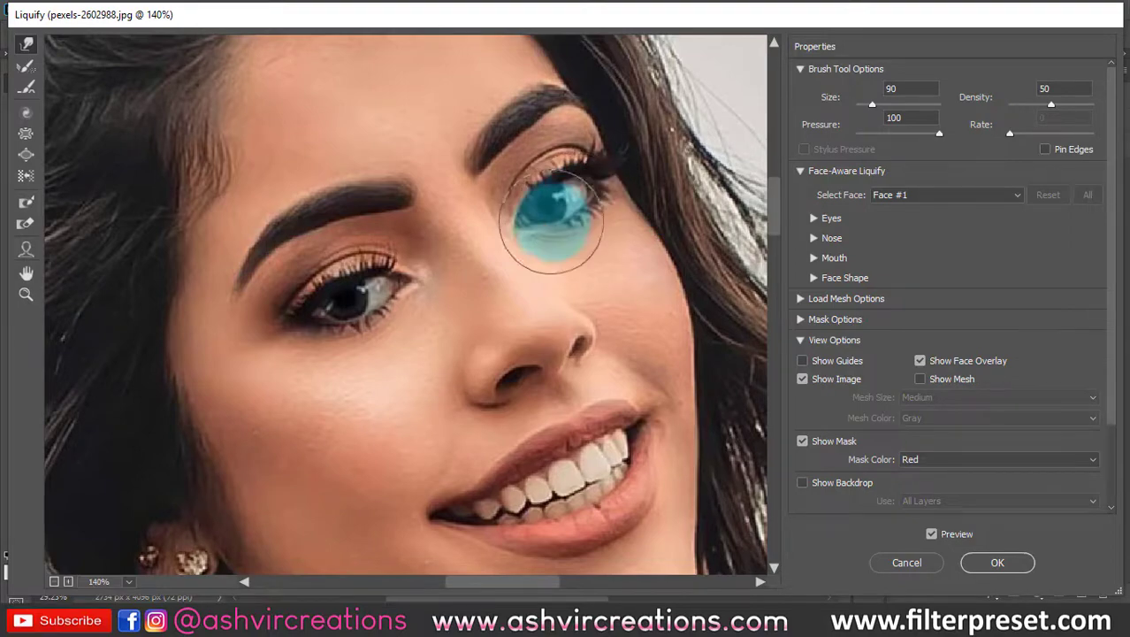
- Compare the woman's whole face before and after the warping by switching the Liquify preview off and on
scroll(560, 298, down, 5)
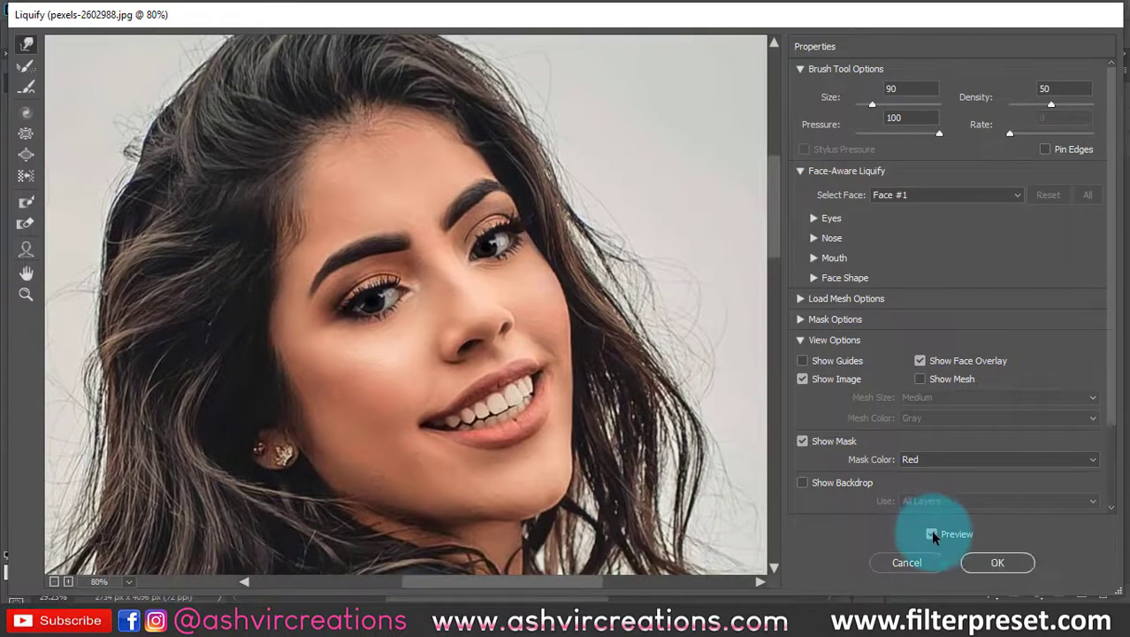
click(932, 534)
click(932, 534)
click(932, 534)
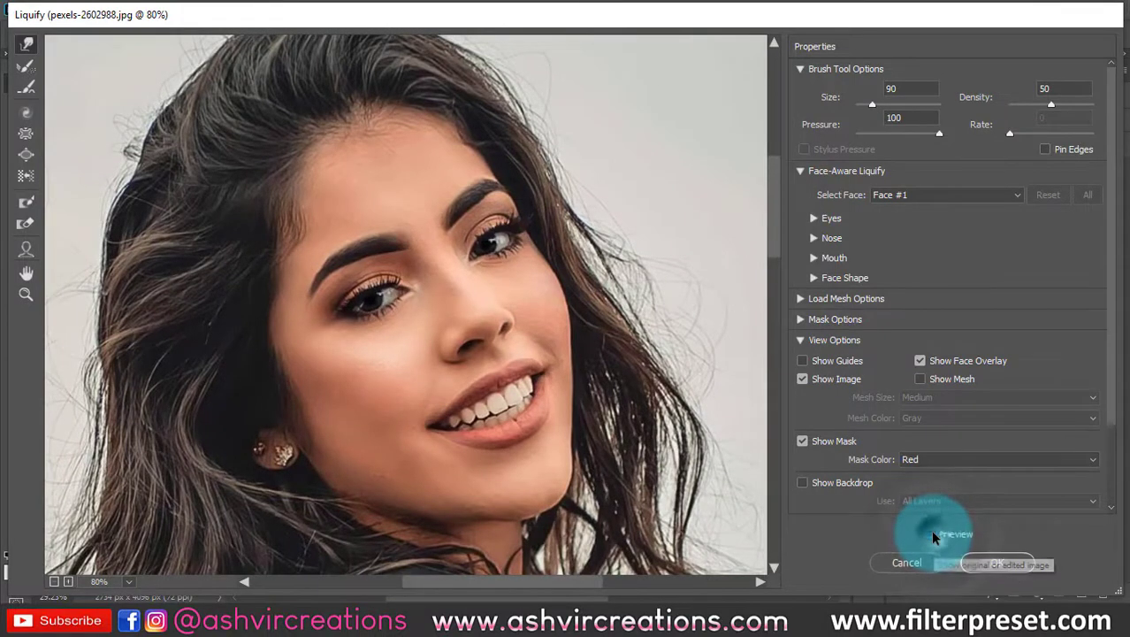
click(932, 534)
click(932, 535)
click(932, 534)
click(932, 534)
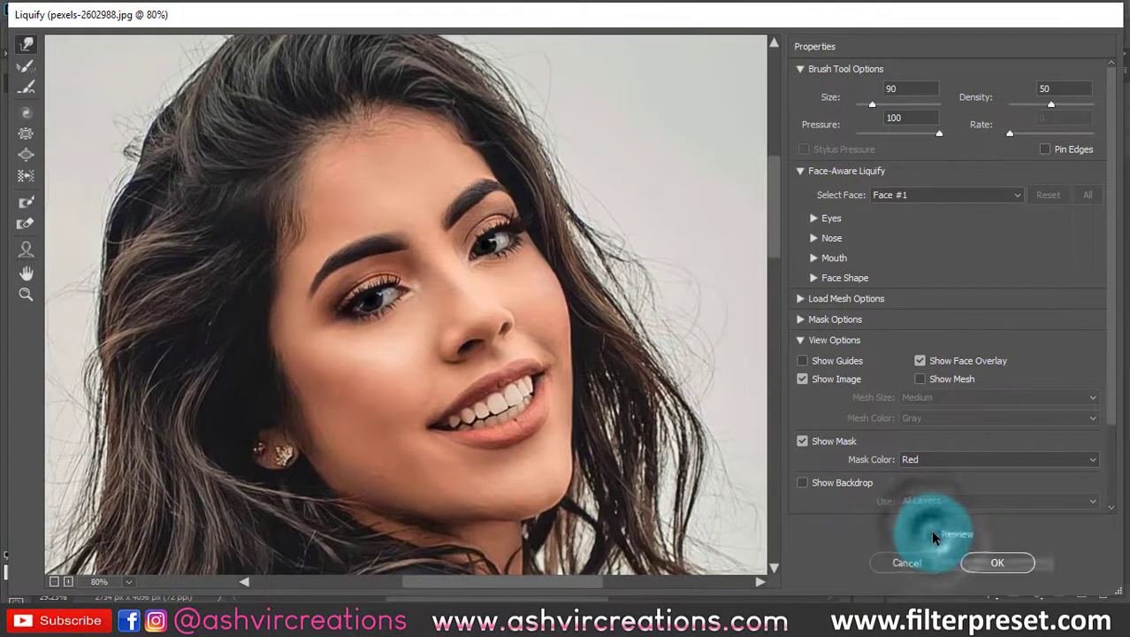
click(932, 534)
- Lift the hair at the crown of the woman's head with Forward Warp at brush sizes 400 and 300 to add volume
scroll(404, 376, down, 4)
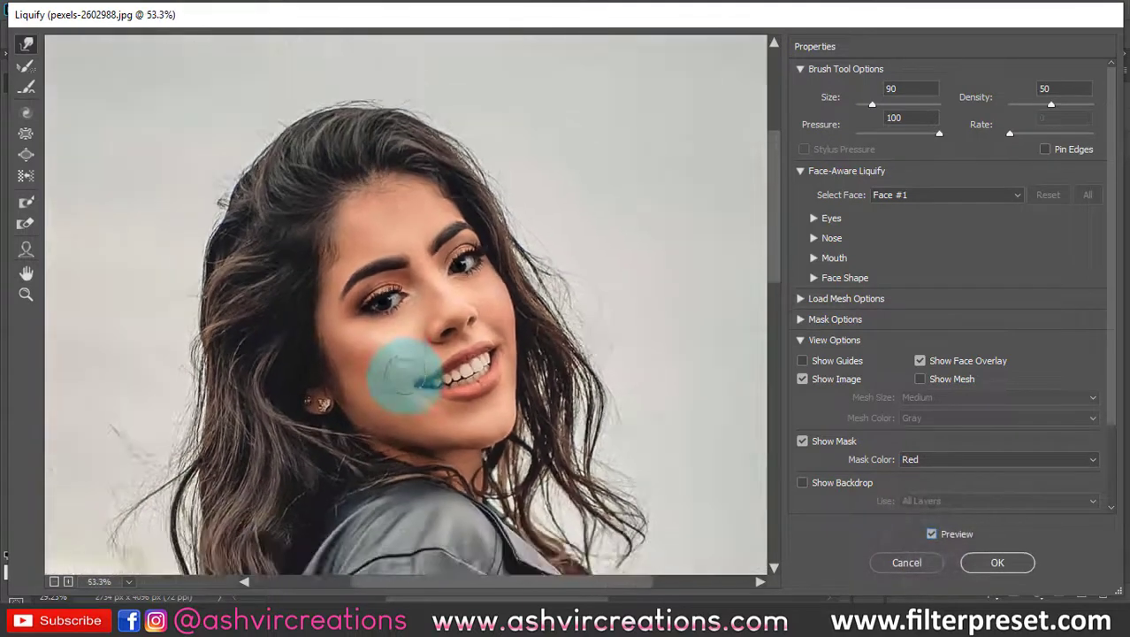
key(bracketright)
key(bracketright)
key(bracketright)
key(bracketright)
key(bracketright)
key(bracketright)
key(bracketright)
key(bracketright)
key(bracketright)
scroll(313, 171, down, 3)
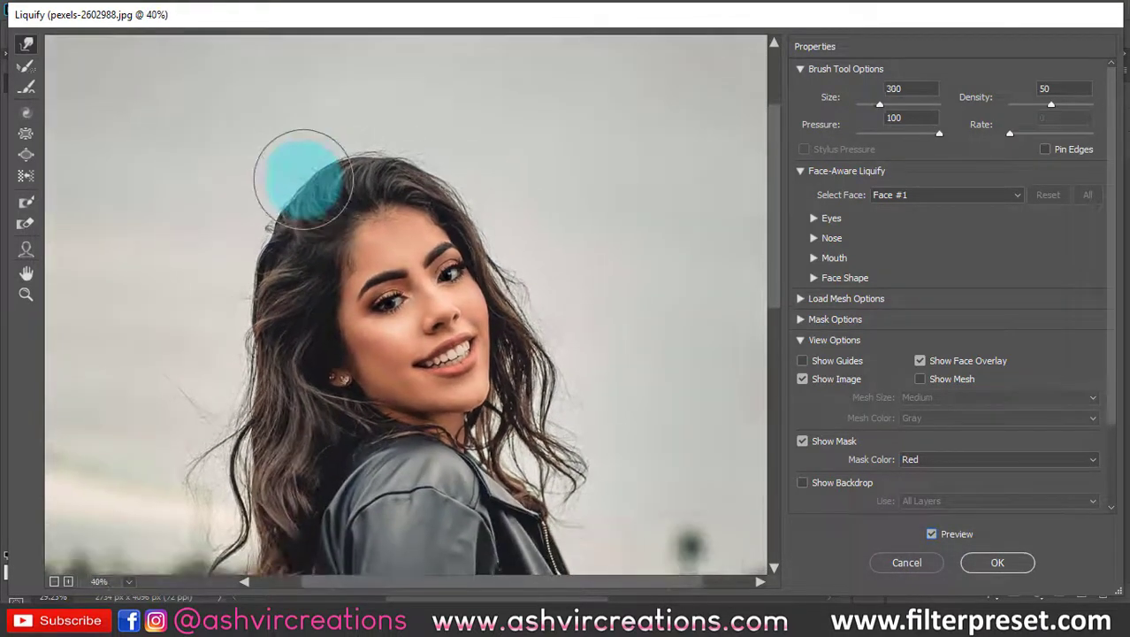
key(bracketright)
key(bracketright)
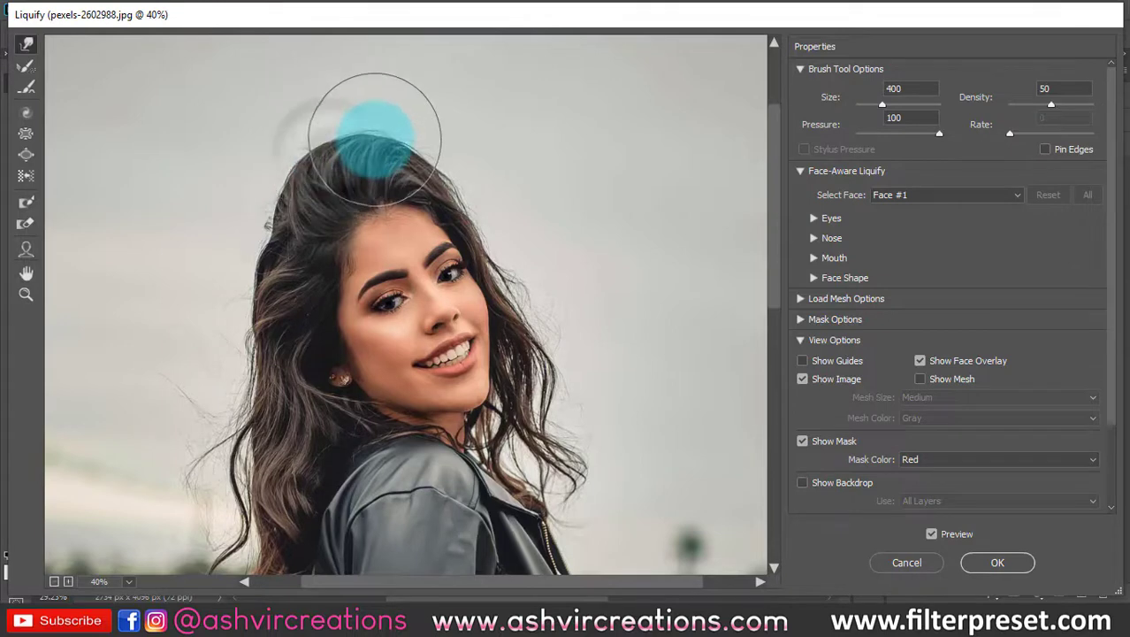
key(bracketleft)
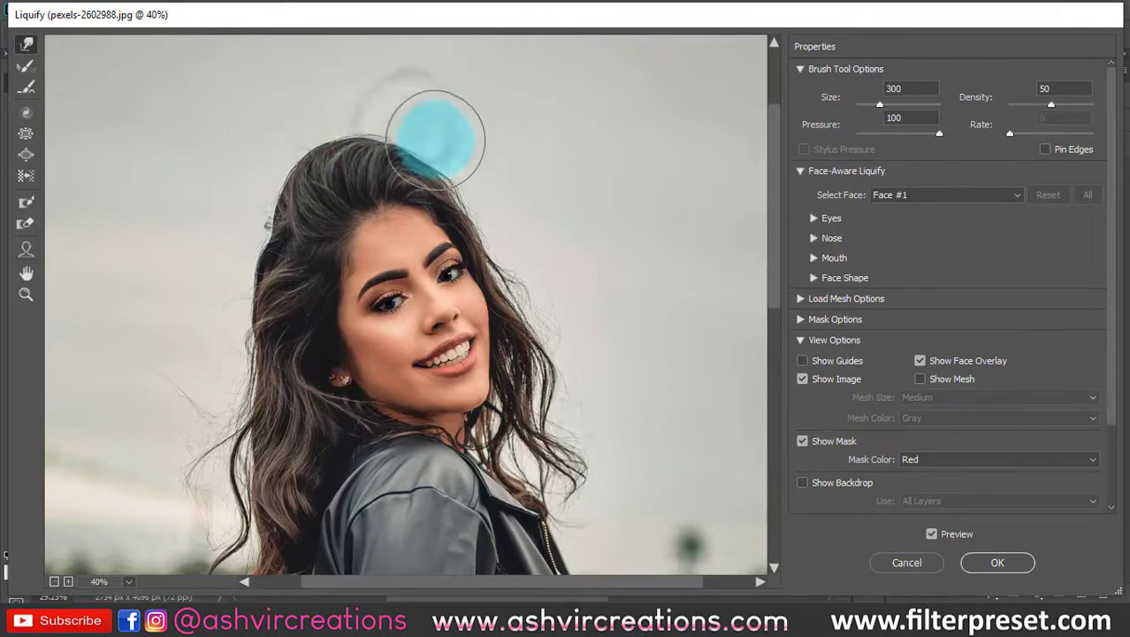
scroll(255, 218, down, 3)
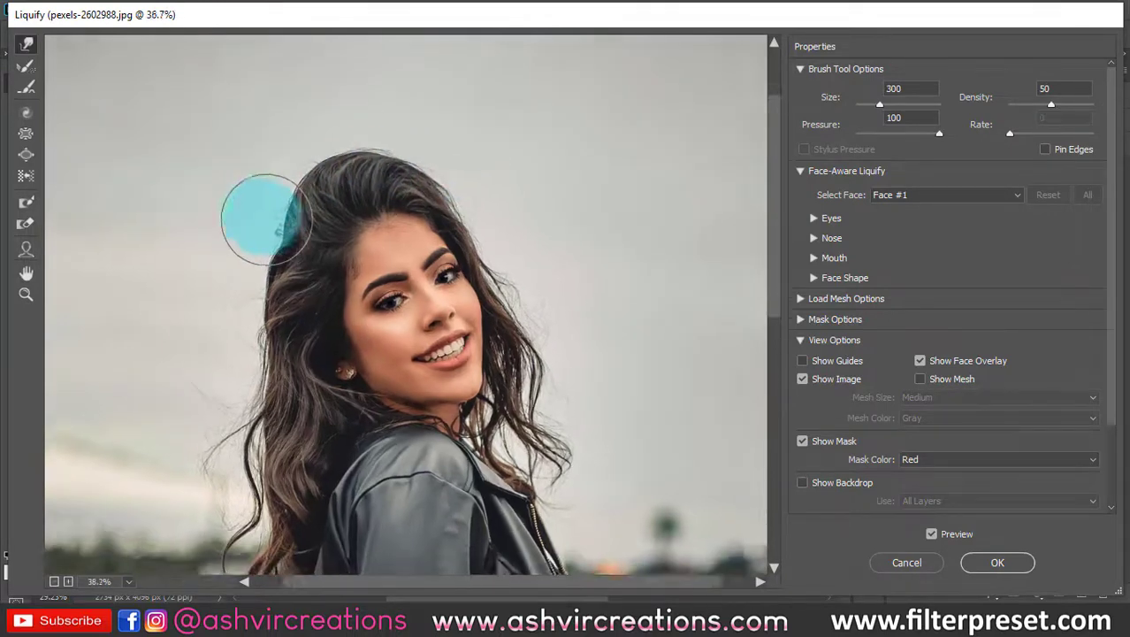
scroll(260, 216, up, 2)
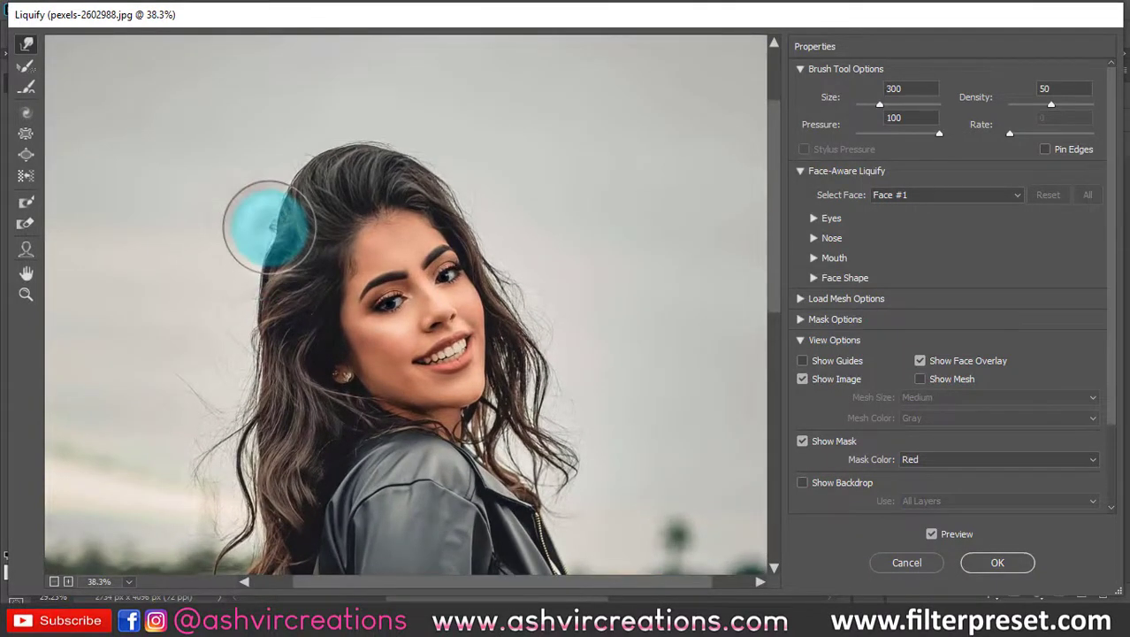
- Compare the original and edited hair volume and face repeatedly in the Liquify preview, leaving the preview on
click(931, 535)
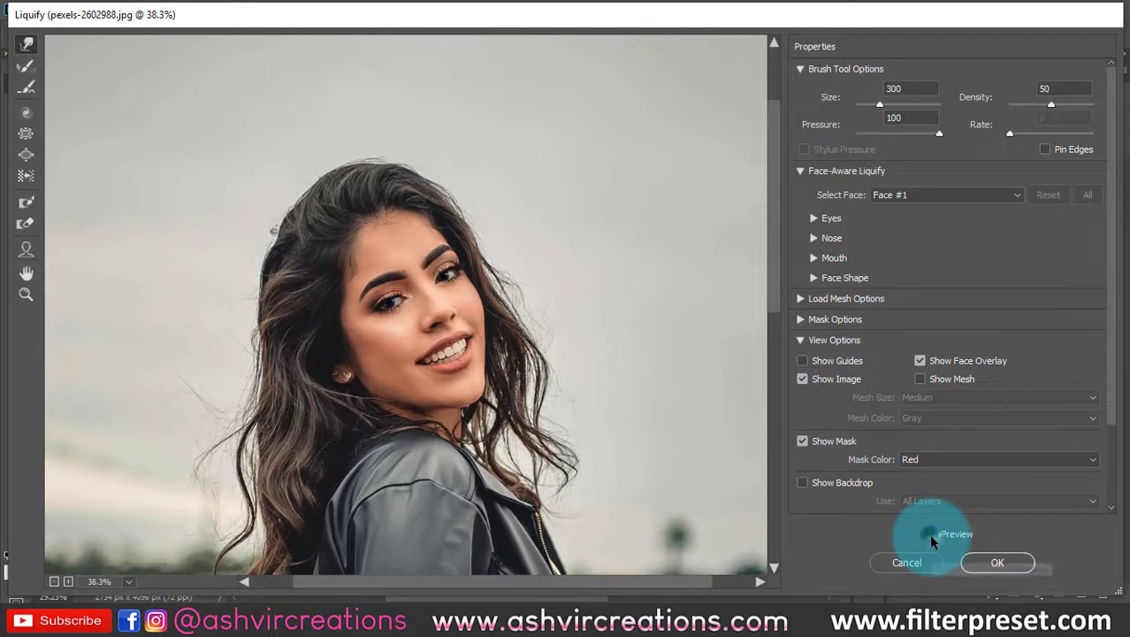
click(931, 536)
click(932, 536)
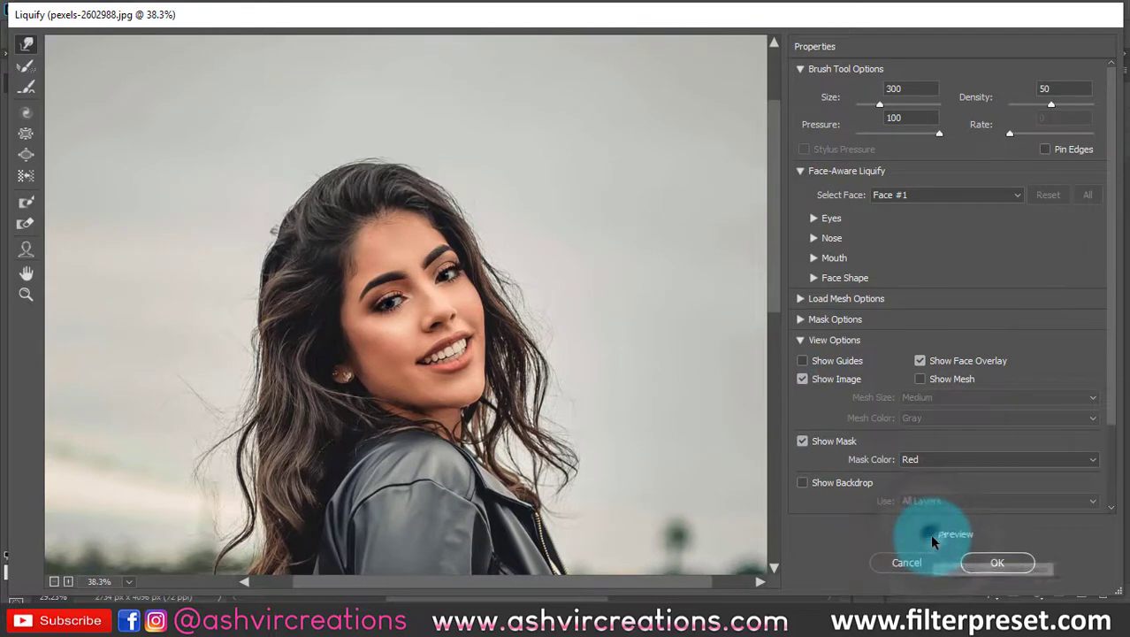
click(931, 536)
click(931, 536)
click(931, 536)
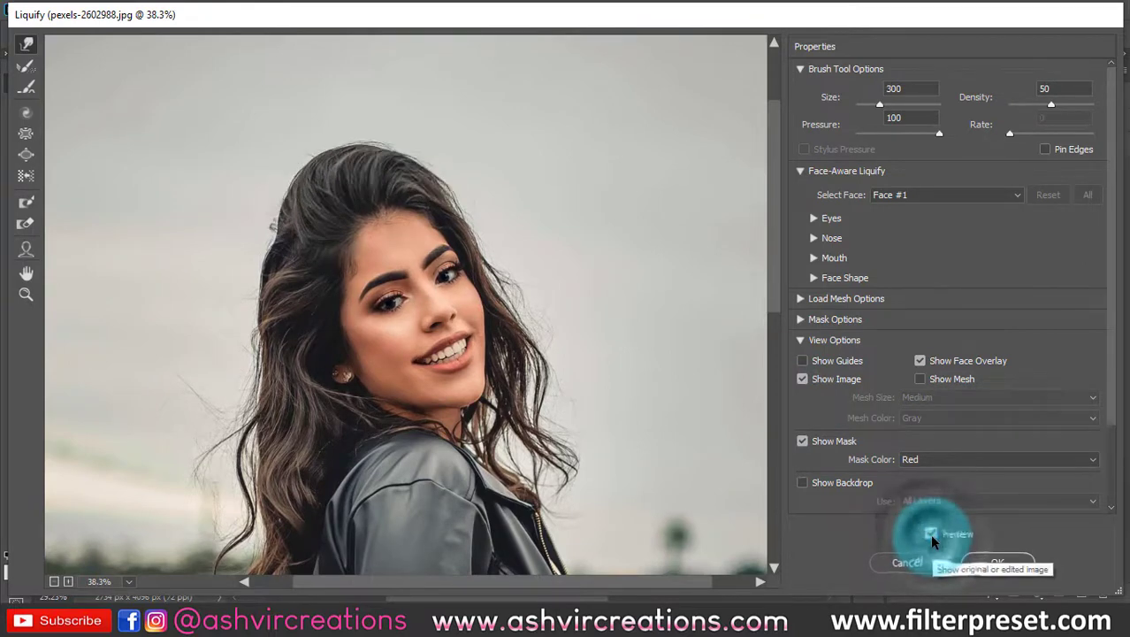
click(931, 536)
click(931, 536)
click(931, 536)
click(931, 536)
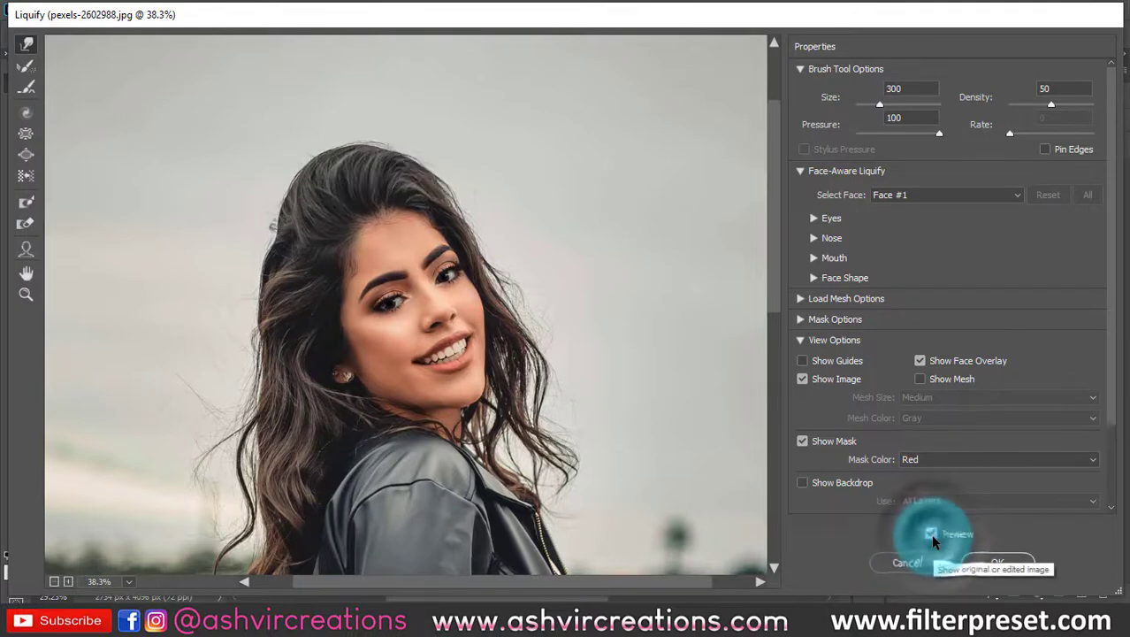
click(931, 535)
click(931, 536)
click(931, 536)
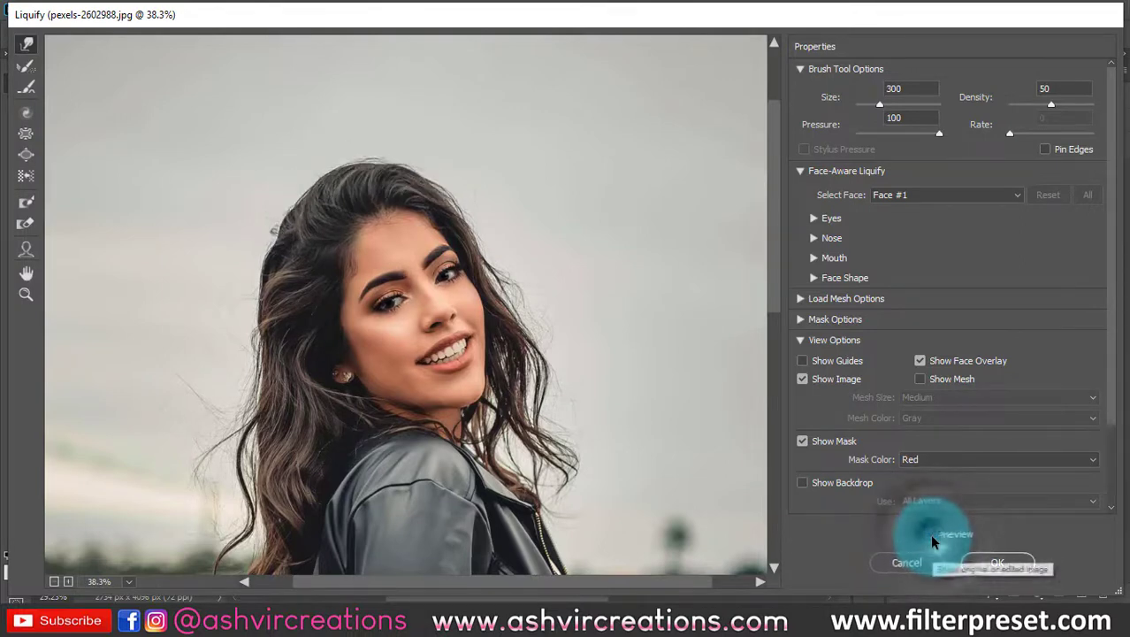
click(931, 536)
click(723, 428)
key(p)
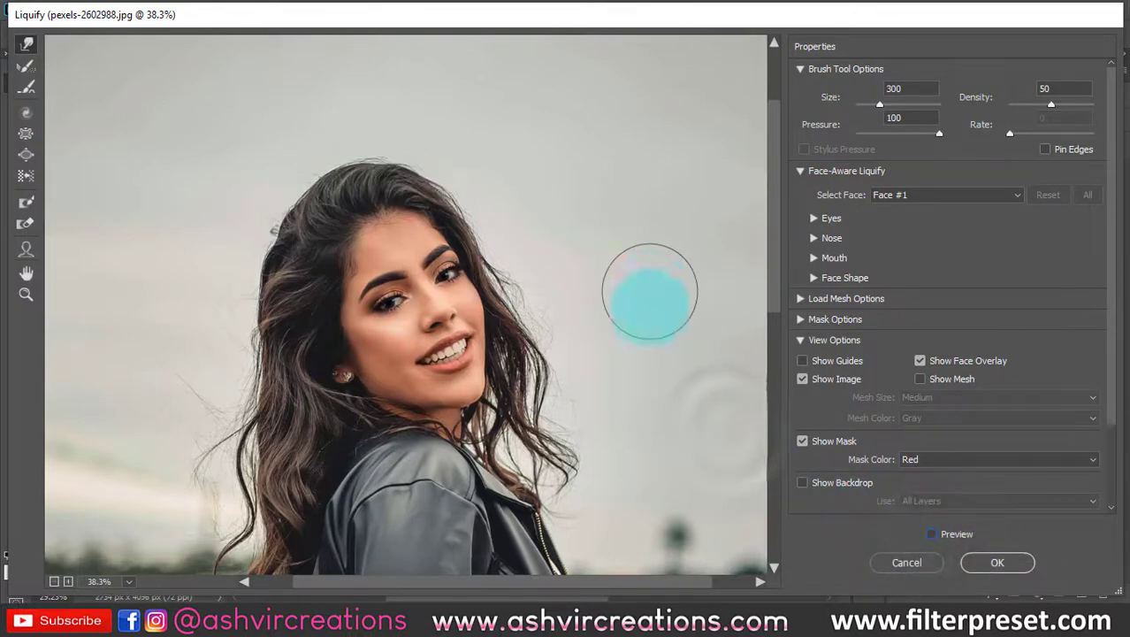
click(917, 528)
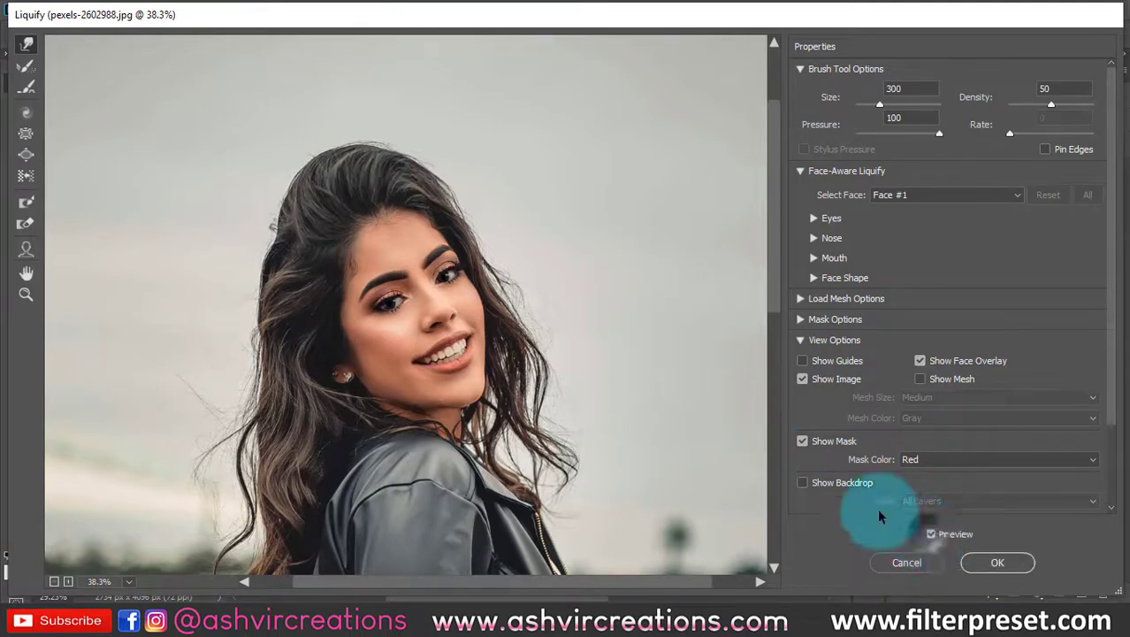
key(p)
key(p)
key(p)
key(p)
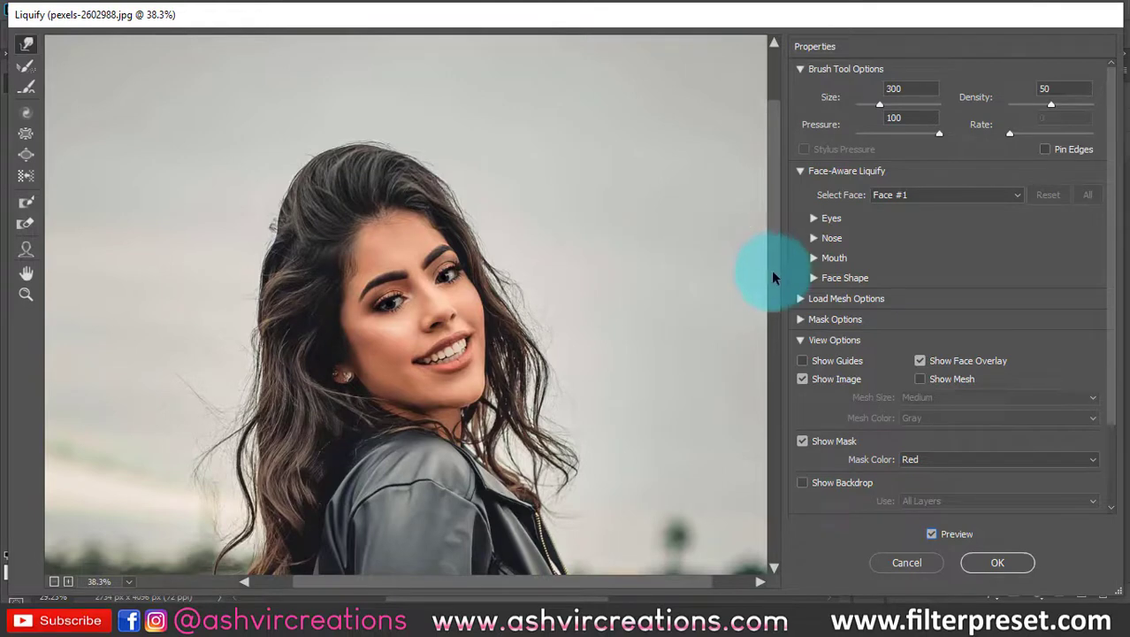
- Reshape the woman's leather jacket around the sleeve and front with Forward Warp, using brush sizes 400 and 600
drag(773, 266, 774, 354)
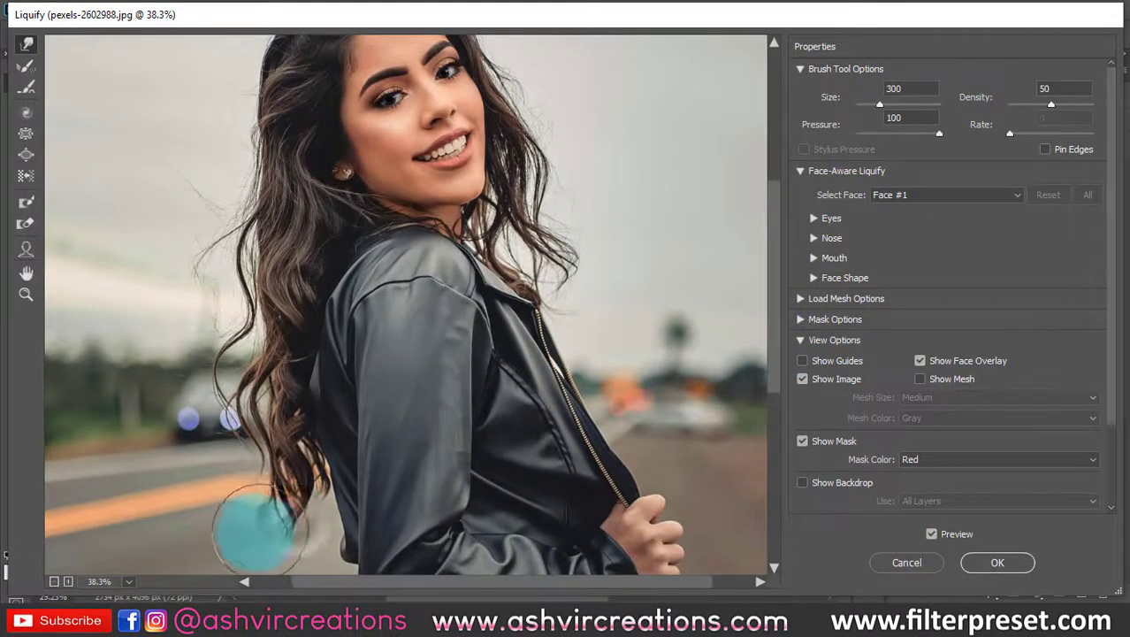
drag(349, 473, 335, 293)
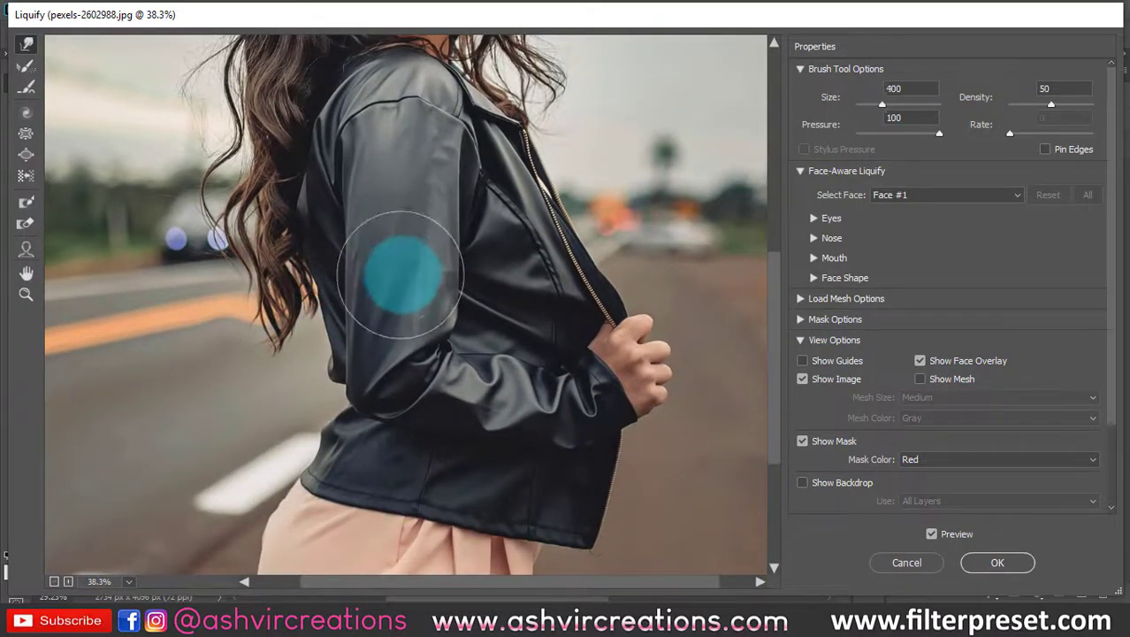
key(bracketright)
key(bracketright)
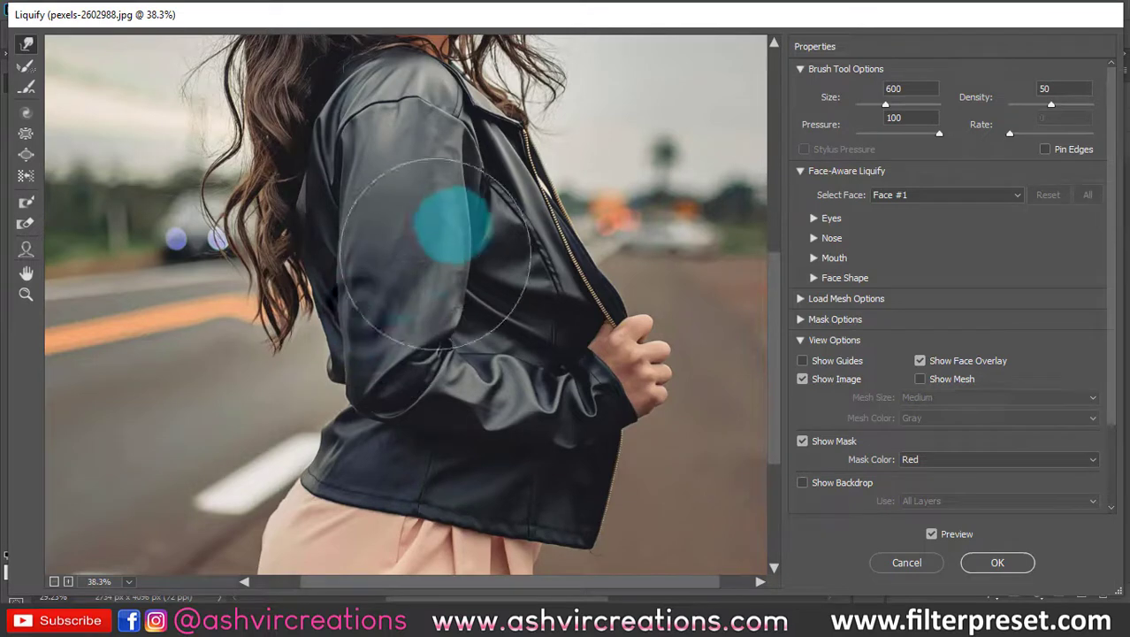
scroll(450, 232, down, 2)
scroll(449, 237, up, 2)
key(bracketleft)
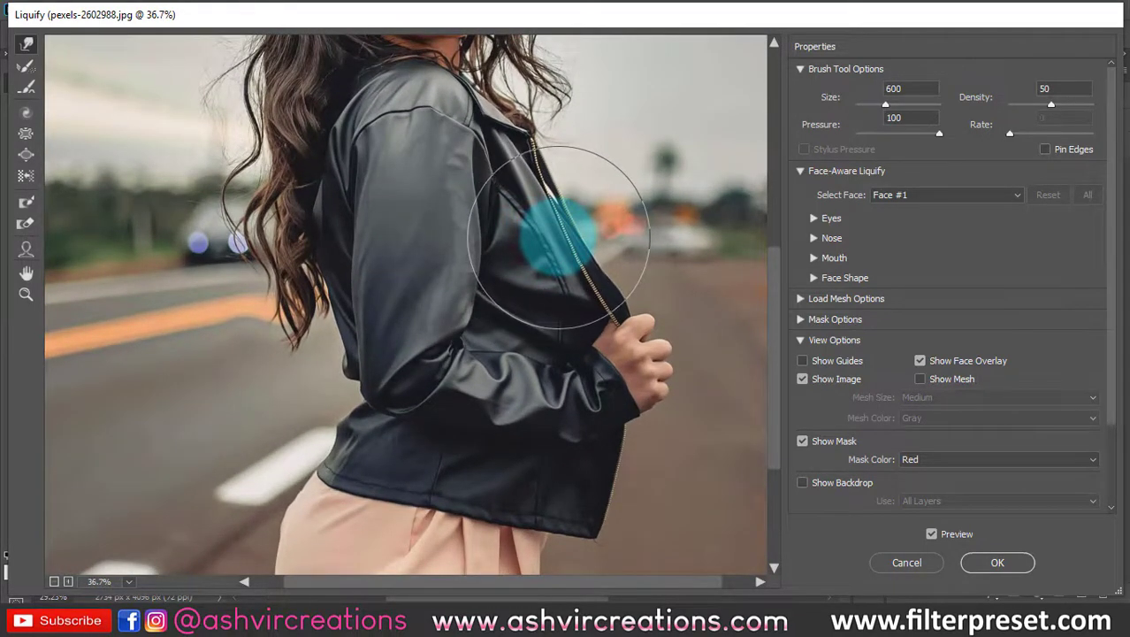
scroll(573, 231, down, 3)
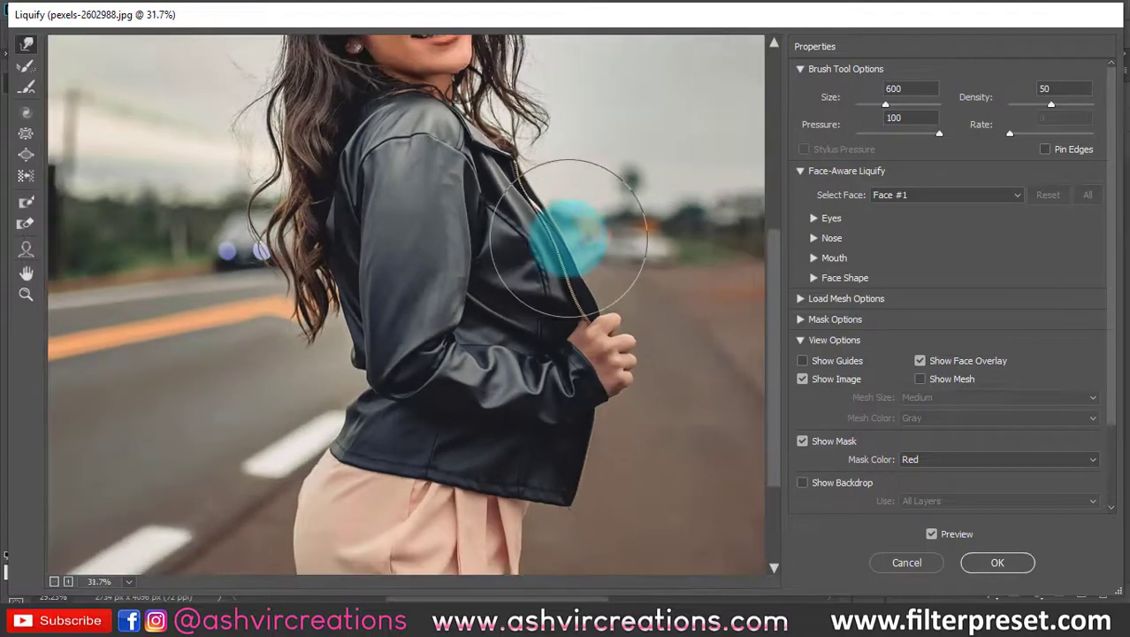
scroll(791, 472, down, 3)
scroll(520, 289, down, 1)
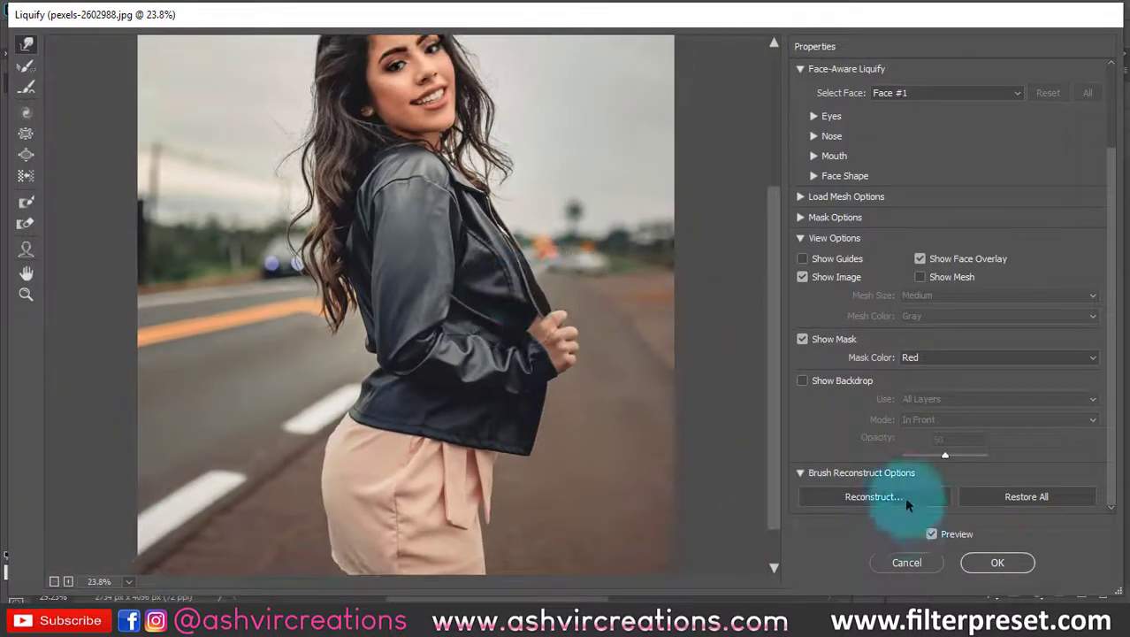
- Compare the woman's whole figure before and after the warping by switching the Liquify preview off and on repeatedly
click(930, 535)
click(931, 538)
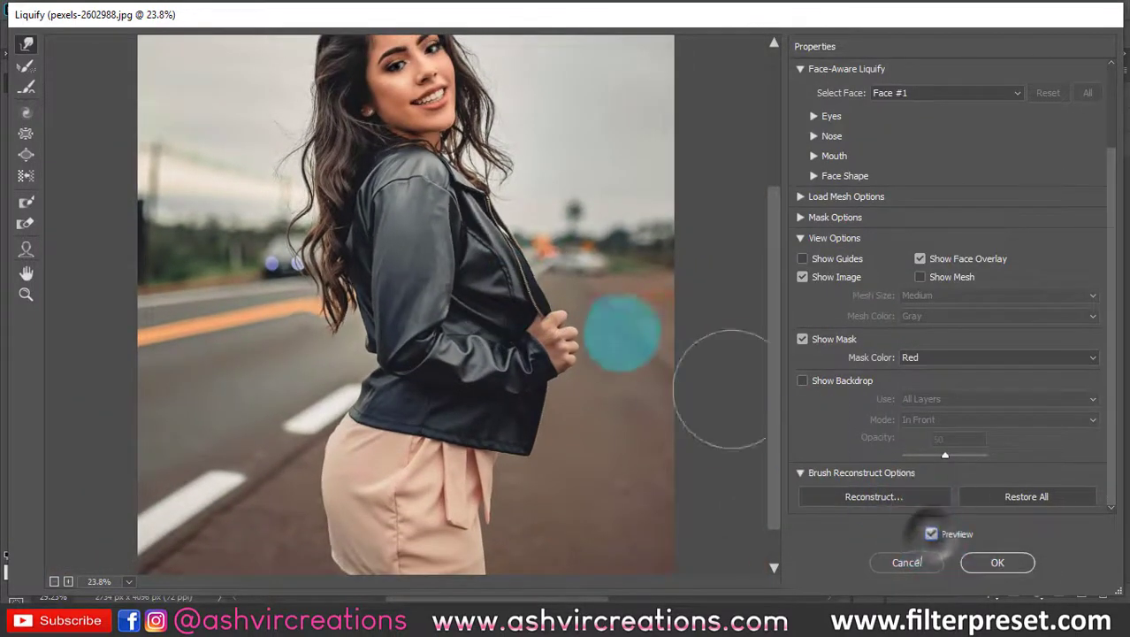
key(p)
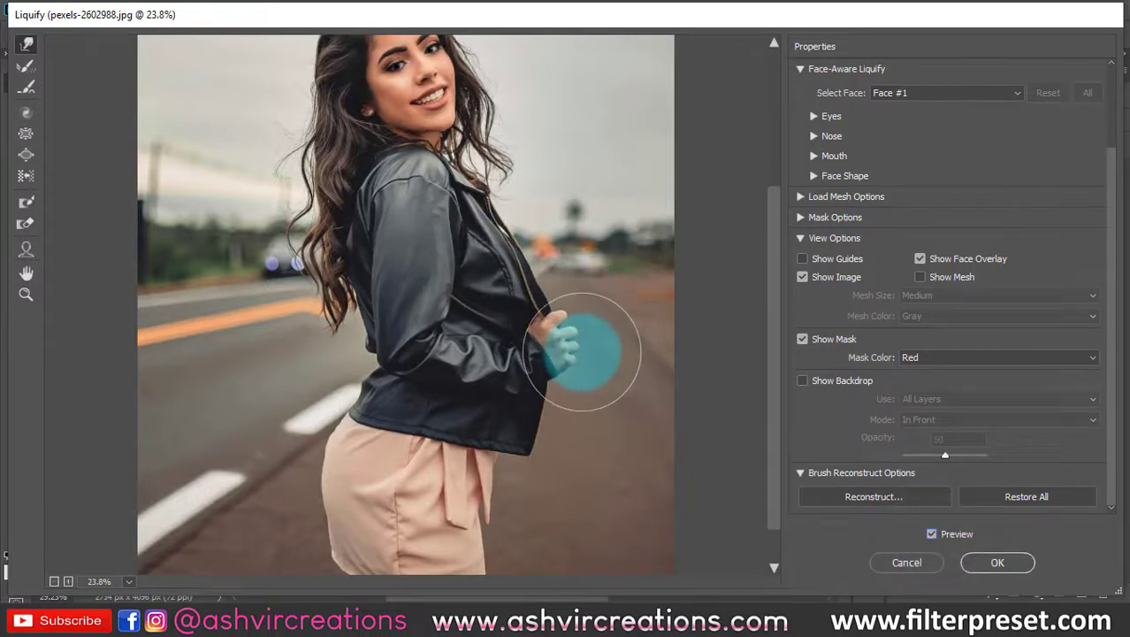
key(p)
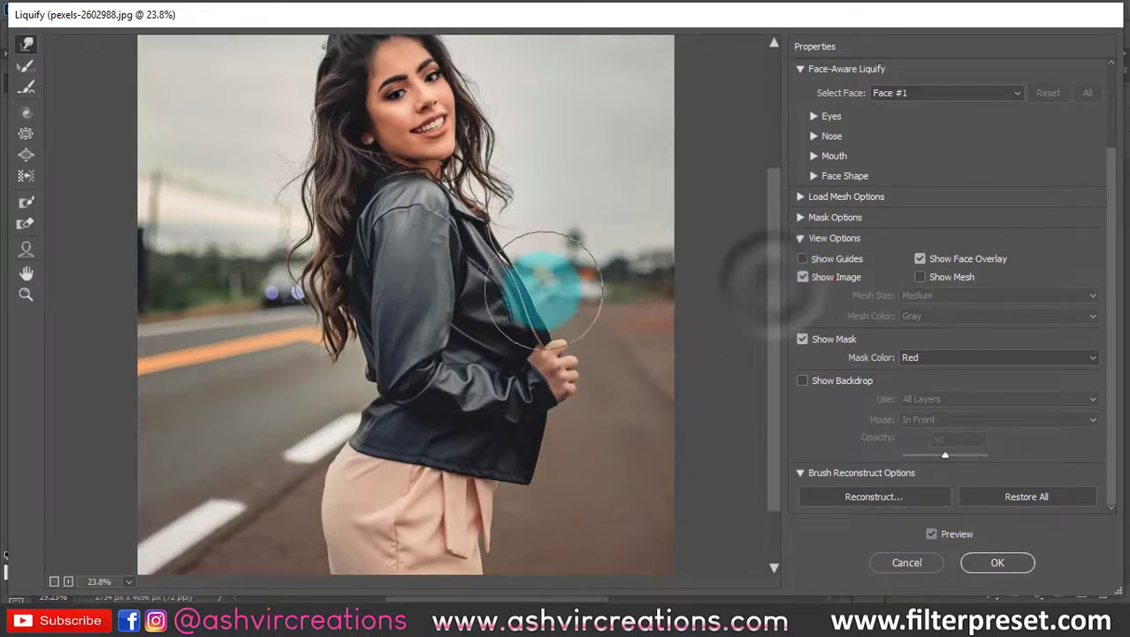
key(p)
key(p)
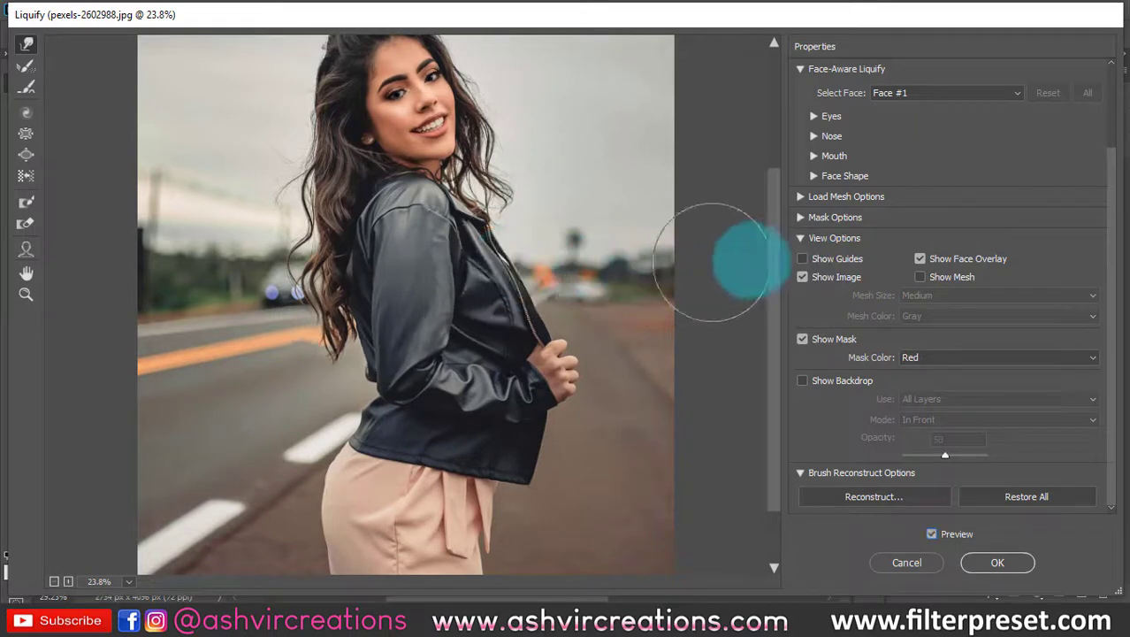
key(p)
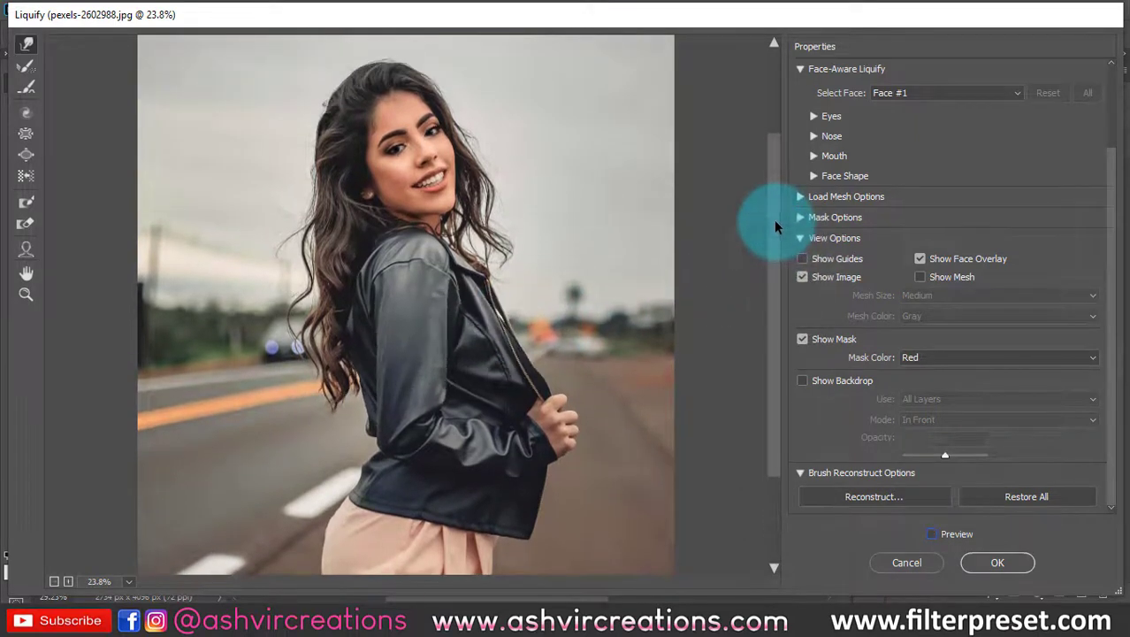
key(p)
key(p)
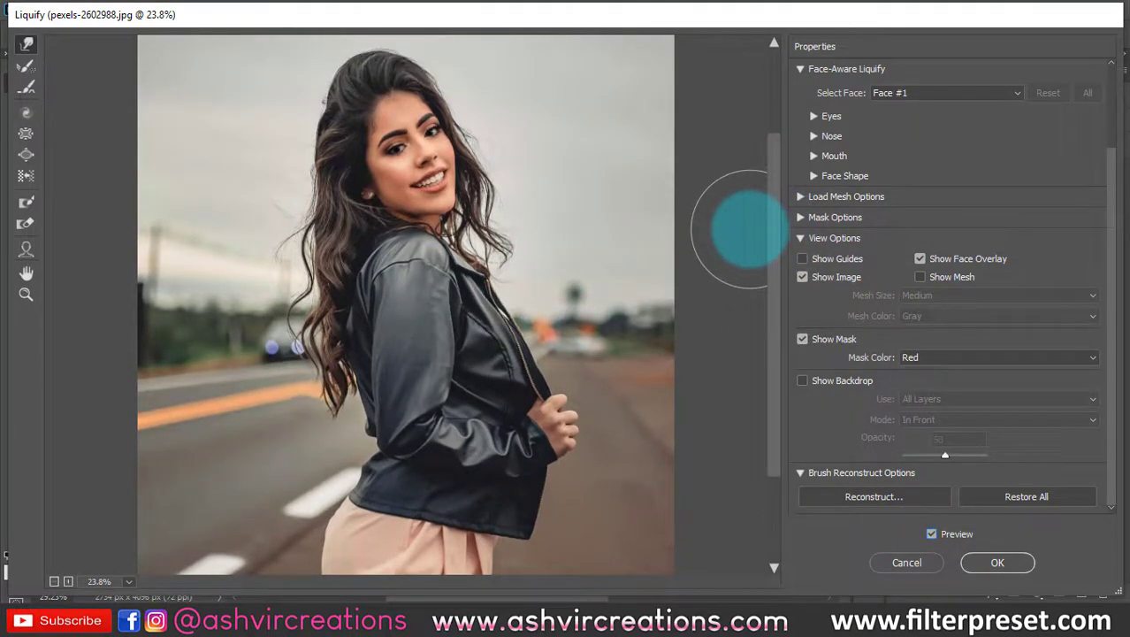
key(p)
- Turn the Liquify preview back on and apply the filter to the duplicated portrait layer
key(p)
key(p)
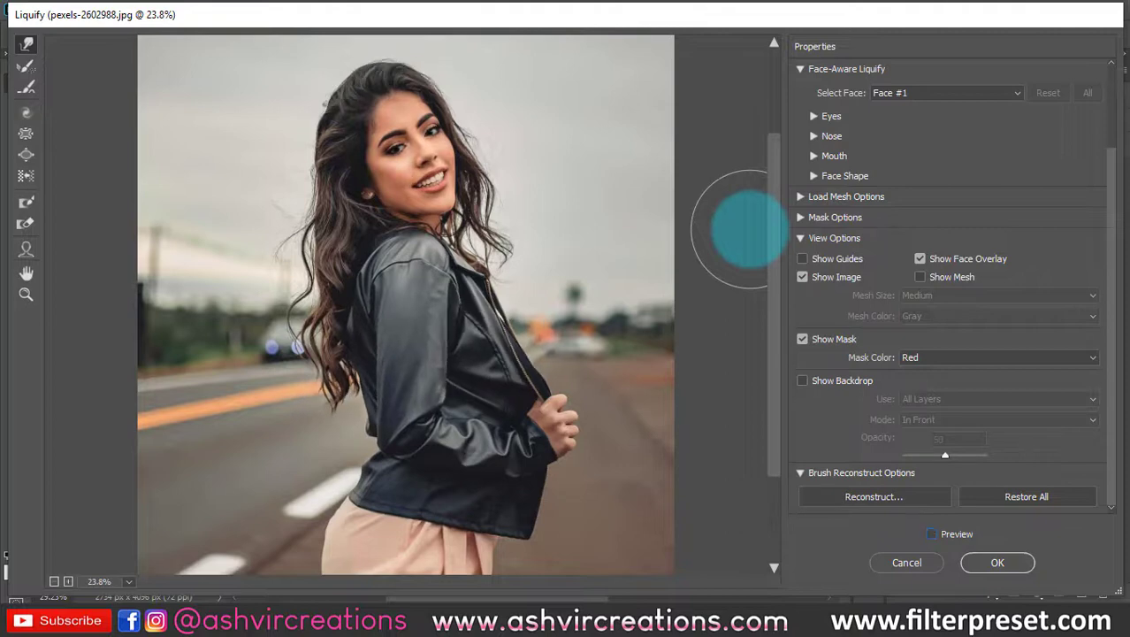
key(p)
click(982, 559)
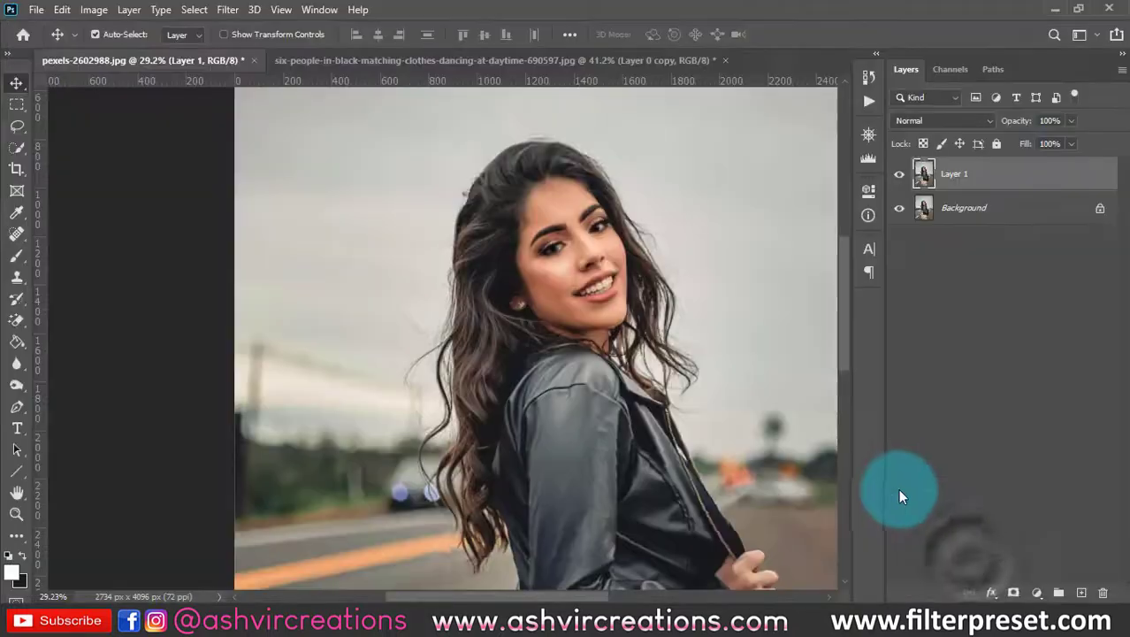
scroll(511, 340, down, 5)
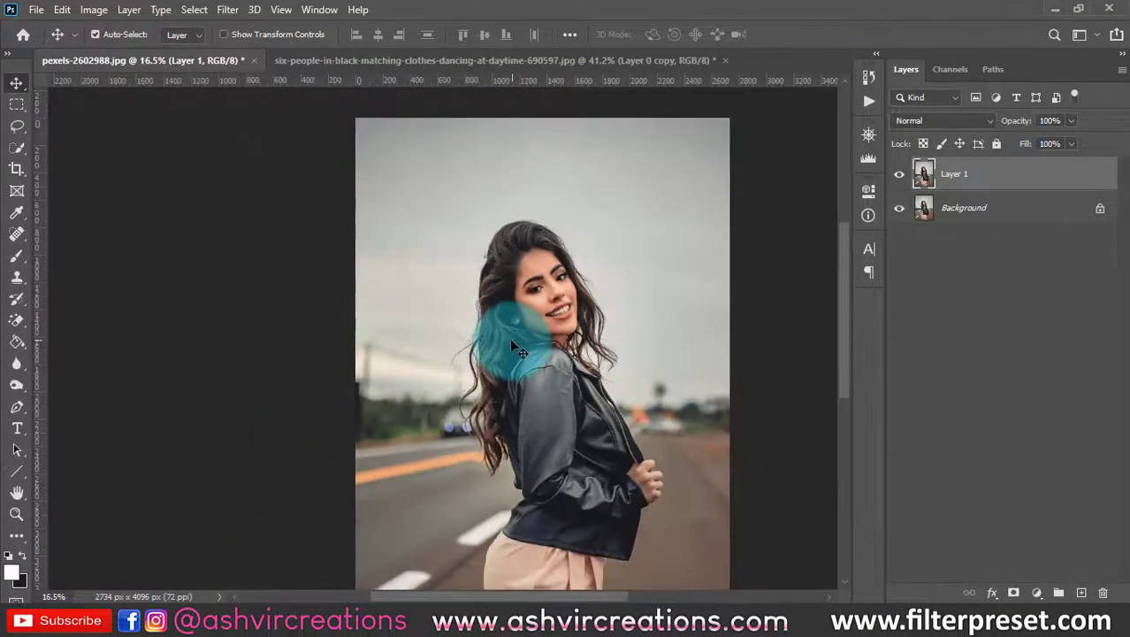